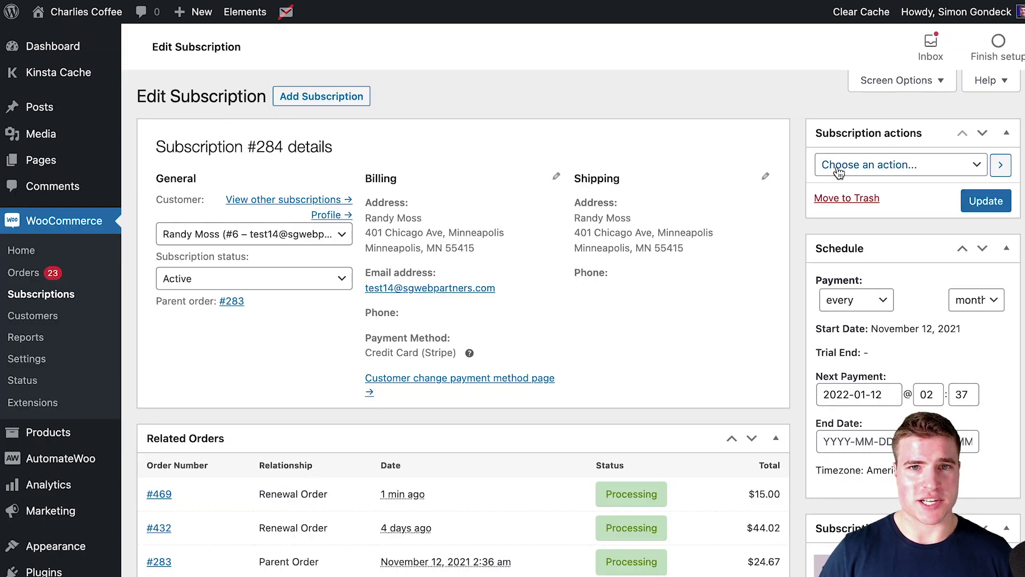
- Create a pending renewal order, then as the customer start paying the $15.00 order from My Account Orders
{"action": "left_click", "coordinate": [839, 170]}
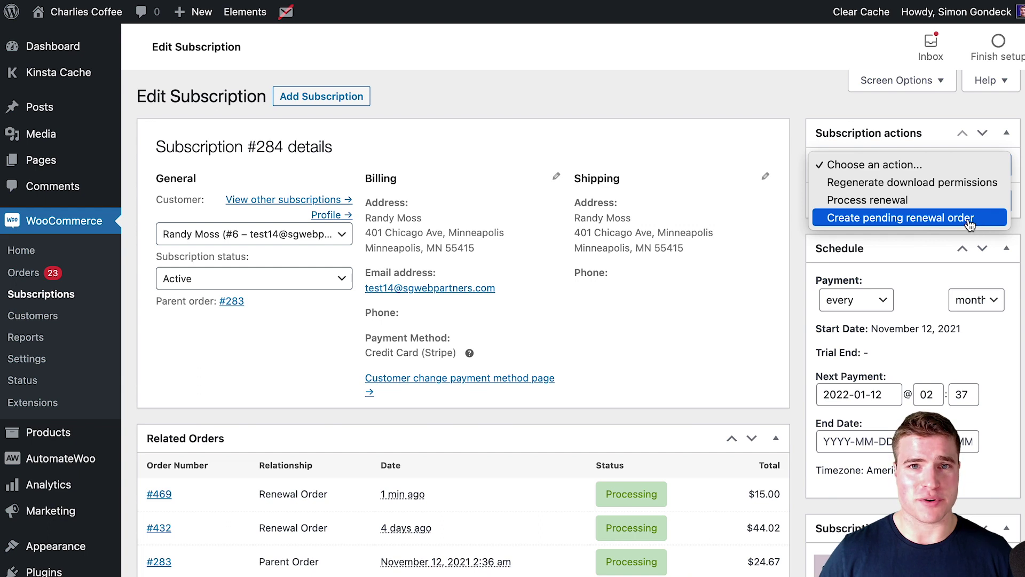
{"action": "left_click", "coordinate": [901, 217]}
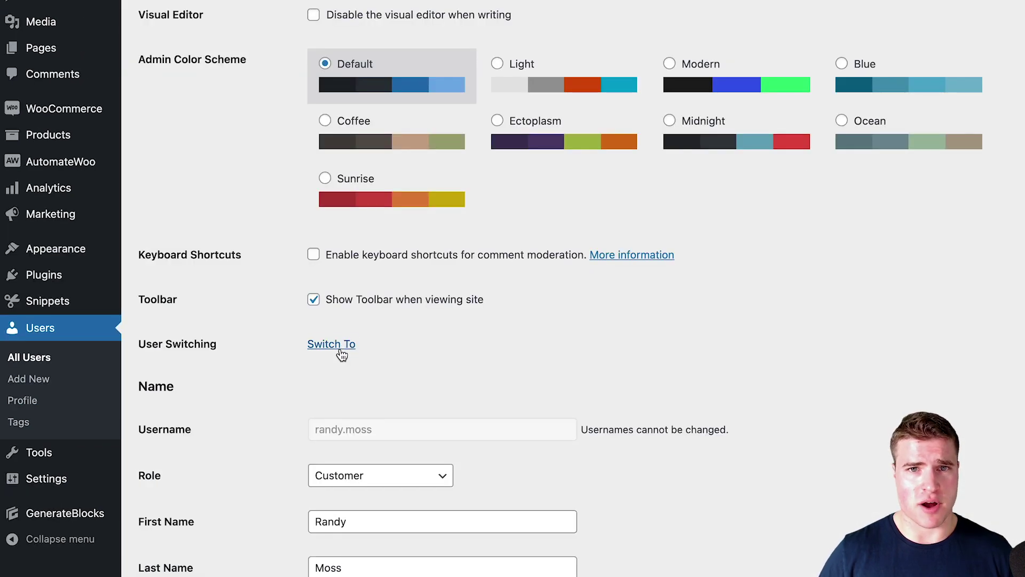
{"action": "left_click", "coordinate": [343, 353]}
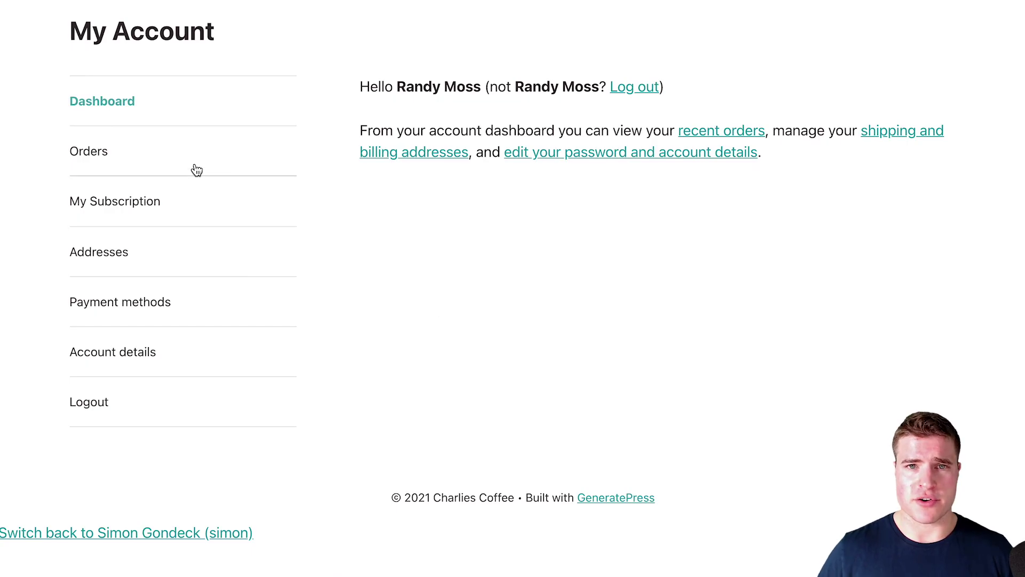
{"action": "left_click", "coordinate": [199, 167]}
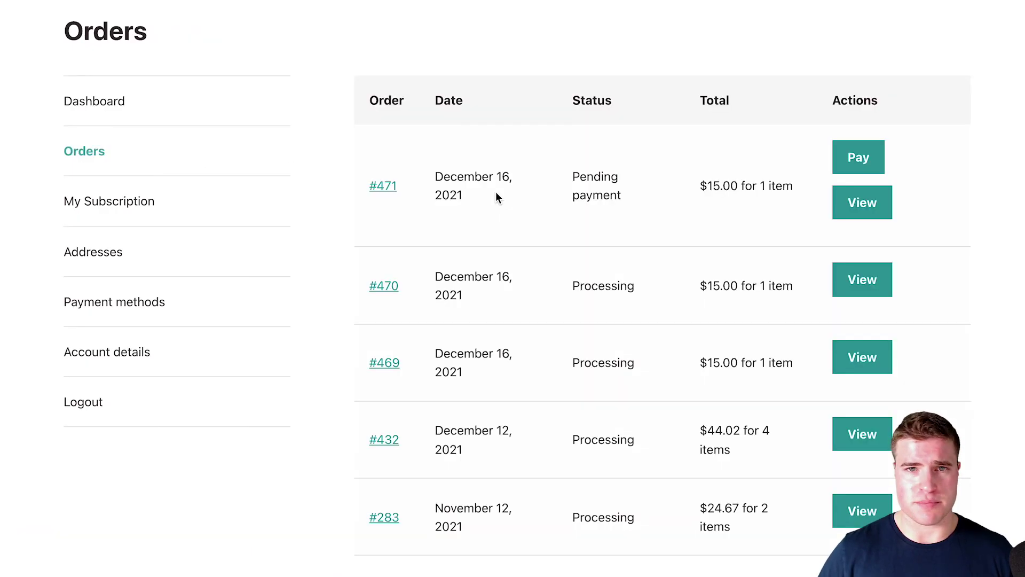
{"action": "left_click", "coordinate": [857, 162]}
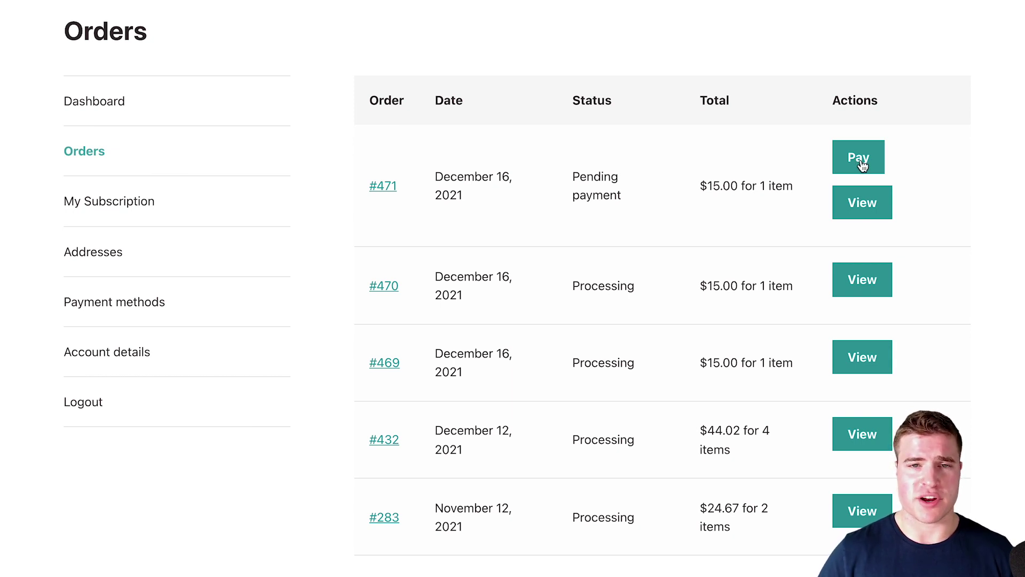
- Pay the $15.00 renewal order #471 with the first saved Visa card via Renew subscription
{"action": "scroll", "coordinate": [711, 153], "scroll_direction": "down", "scroll_amount": 10}
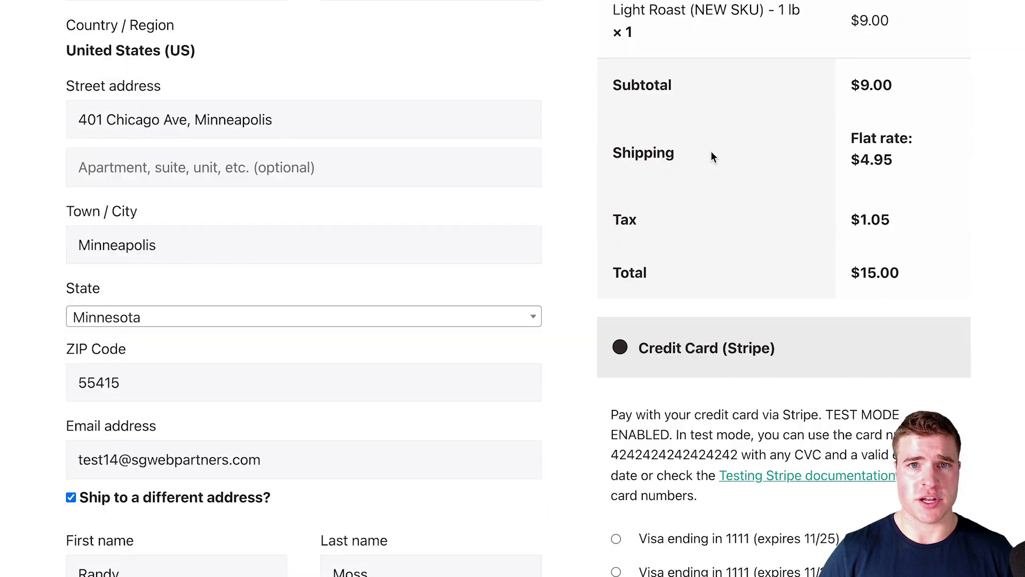
{"action": "scroll", "coordinate": [710, 150], "scroll_direction": "down", "scroll_amount": 2}
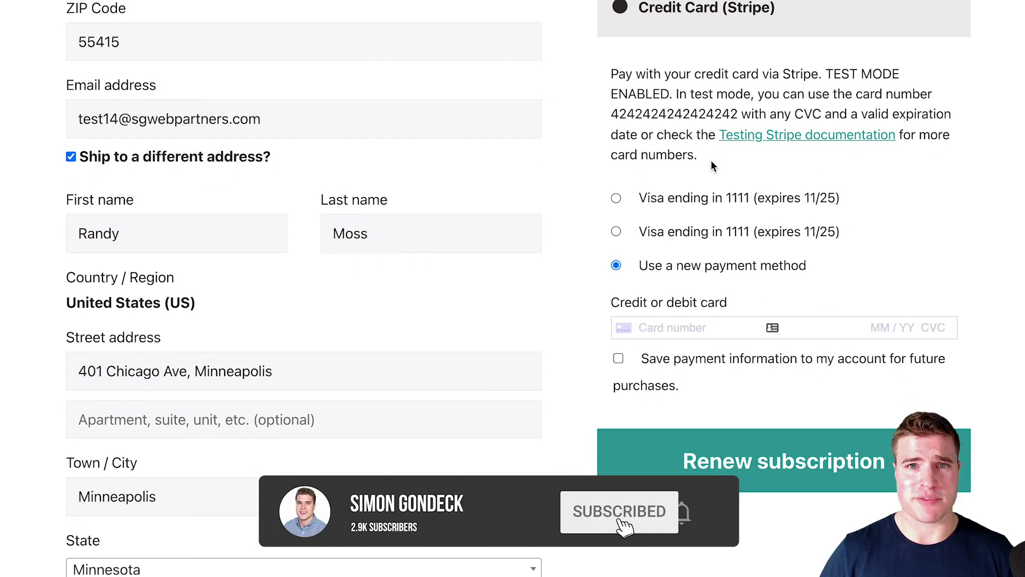
{"action": "left_click", "coordinate": [685, 200]}
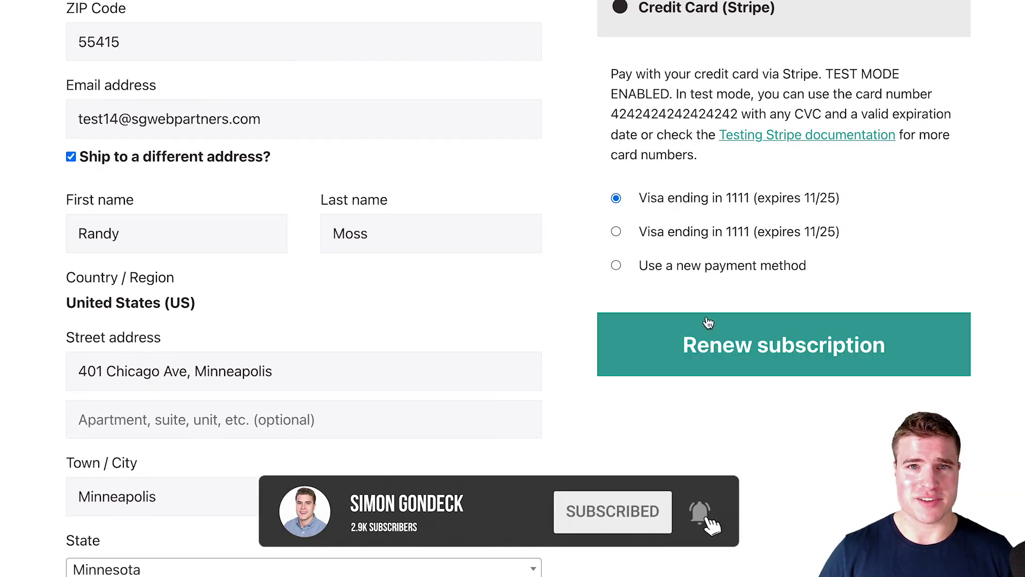
{"action": "left_click", "coordinate": [721, 359]}
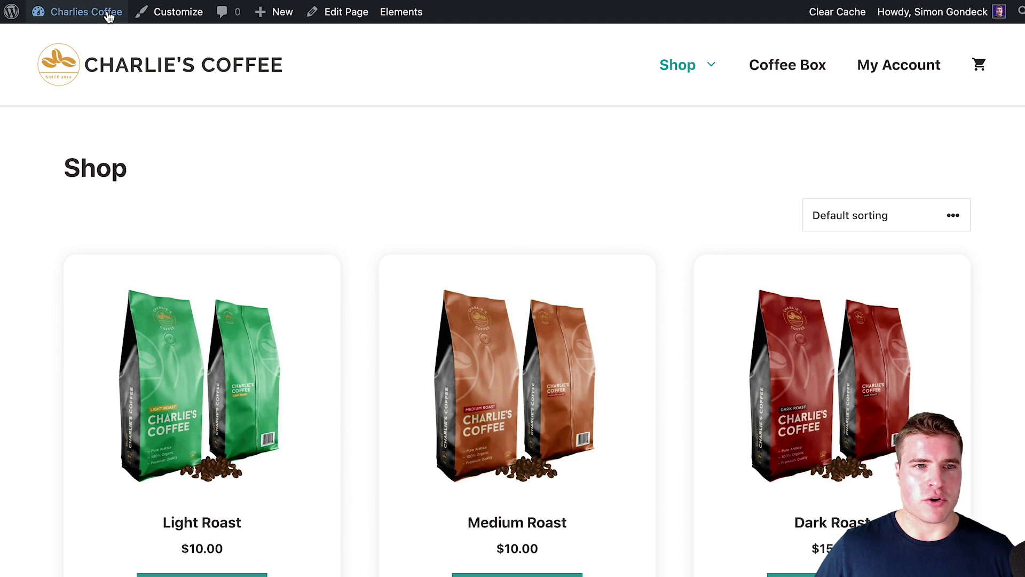
- Return to the admin dashboard and open the customer's Light Roast subscription #284
{"action": "mouse_move", "coordinate": [108, 17]}
{"action": "left_click", "coordinate": [103, 34]}
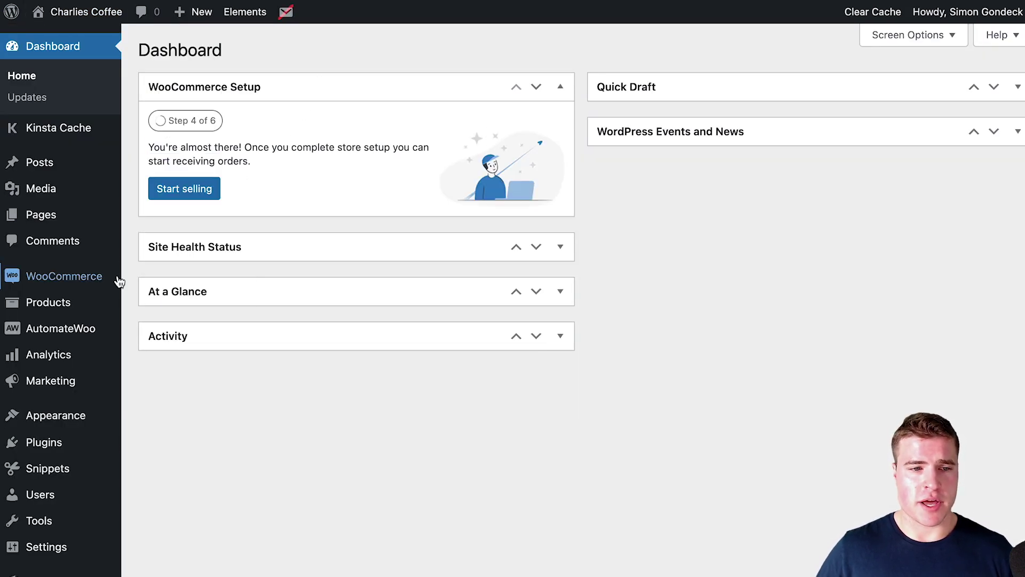
{"action": "mouse_move", "coordinate": [116, 278]}
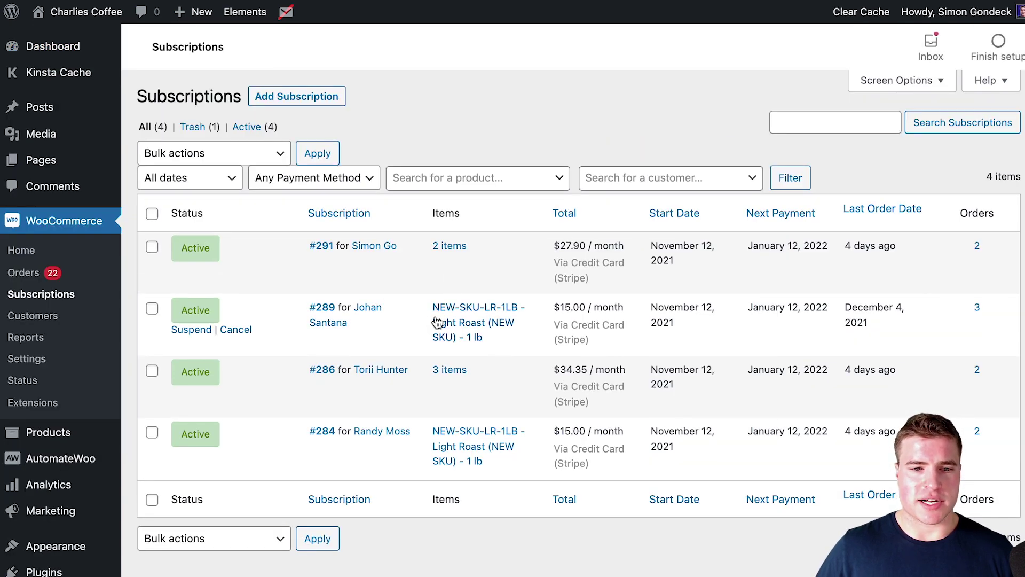
{"action": "mouse_move", "coordinate": [324, 435]}
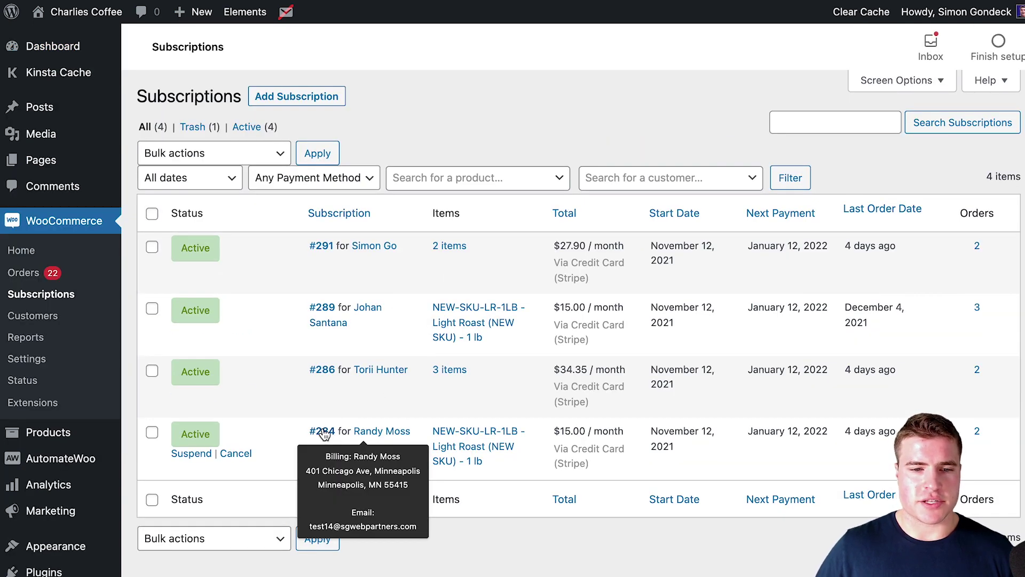
{"action": "left_click", "coordinate": [323, 431]}
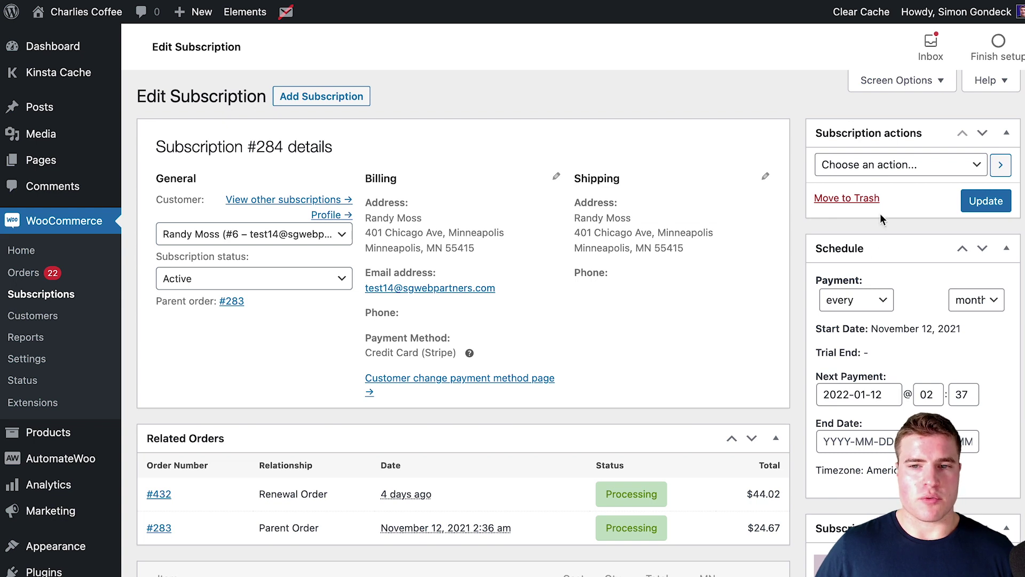
- Run 'Process renewal' from Subscription actions on the Light Roast subscription and confirm it
{"action": "left_click", "coordinate": [880, 165]}
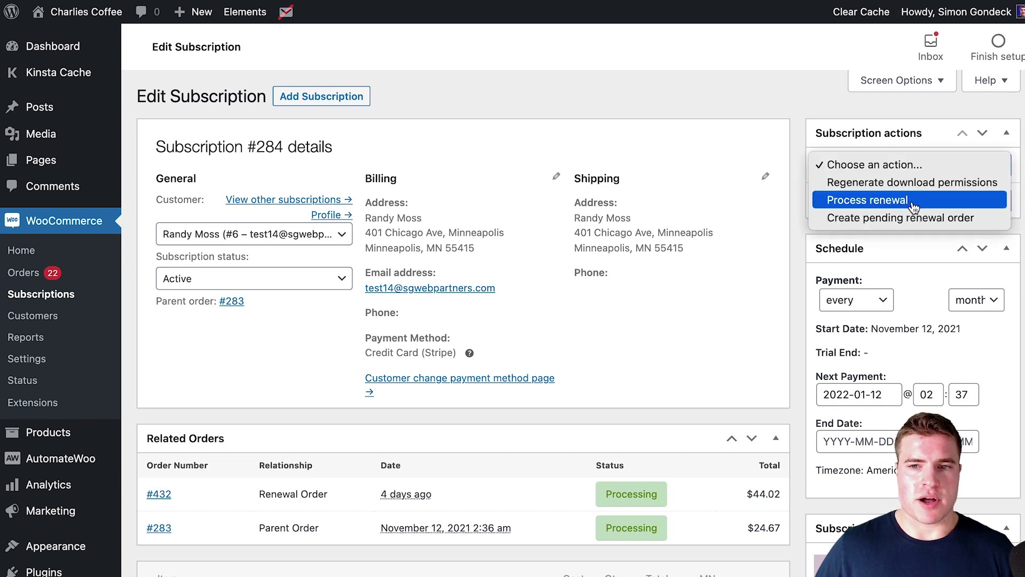
{"action": "left_click", "coordinate": [907, 170]}
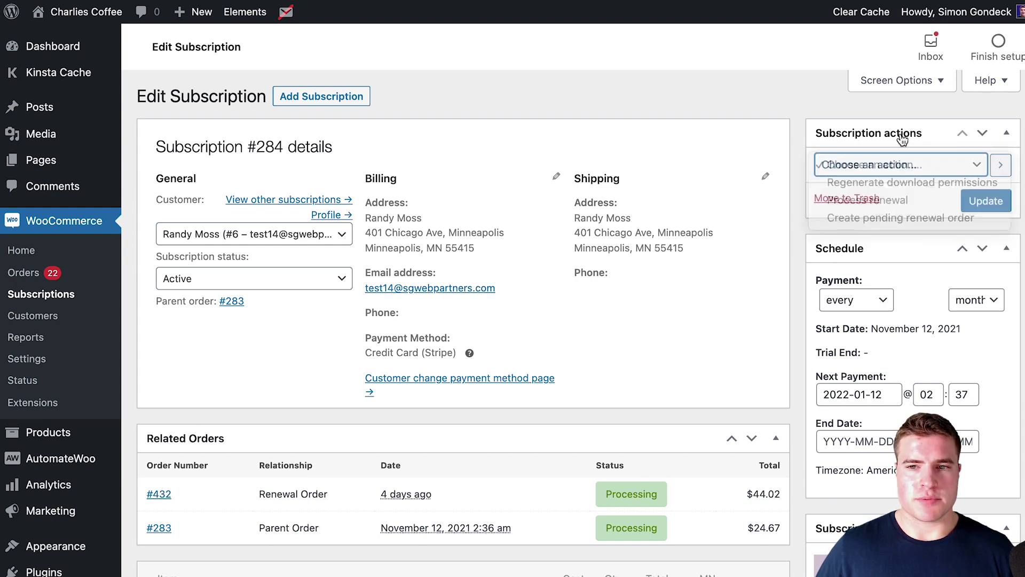
{"action": "left_click", "coordinate": [907, 170]}
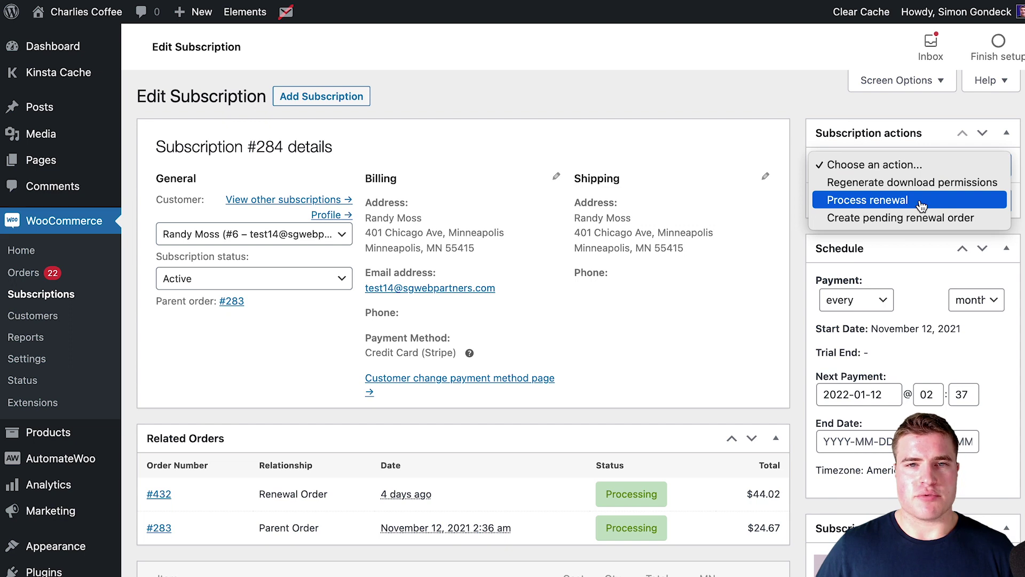
{"action": "left_click", "coordinate": [922, 202]}
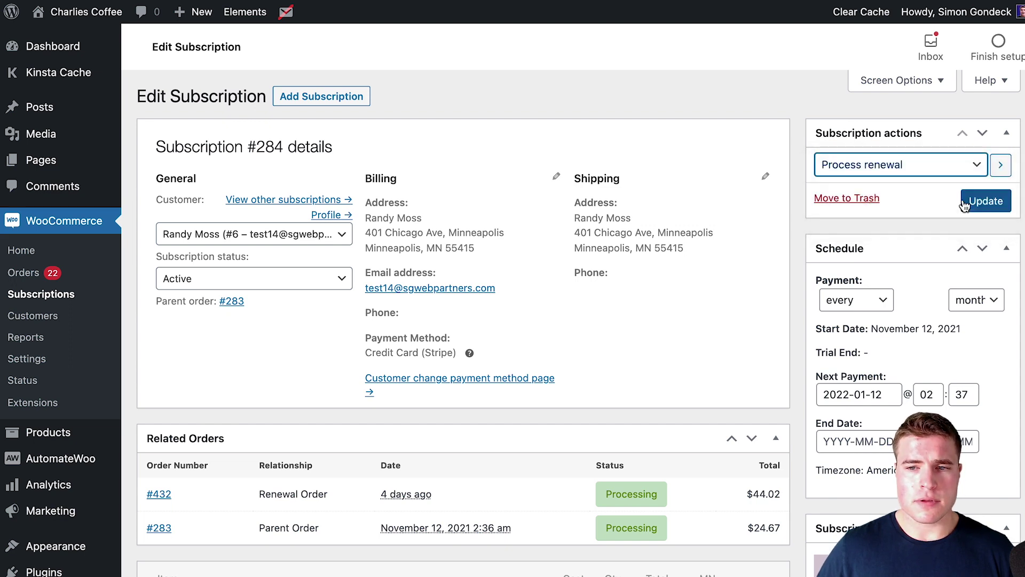
{"action": "left_click", "coordinate": [982, 202]}
{"action": "key", "text": "Return"}
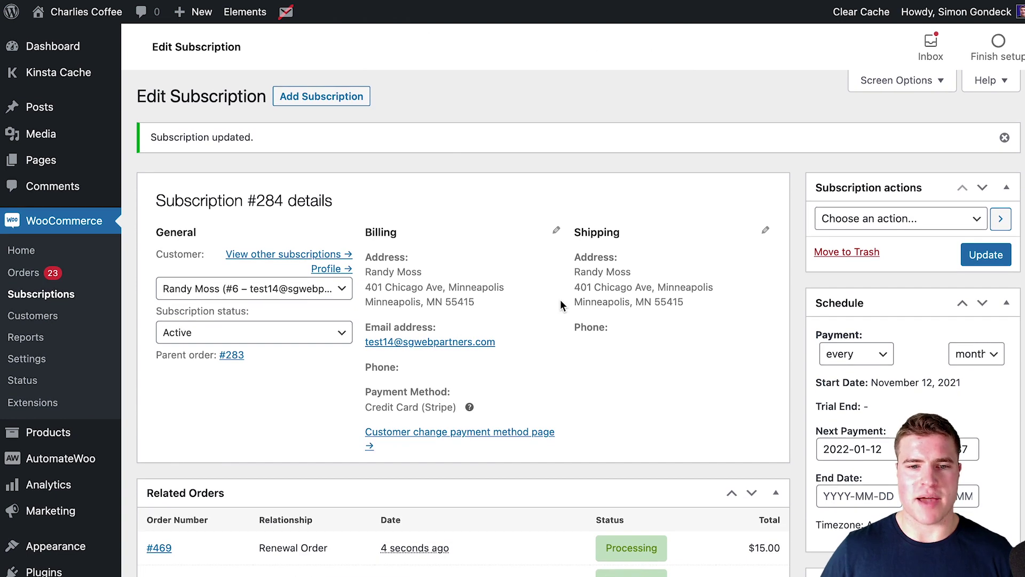
- Open the newly created $15.00 renewal order from the related orders list
{"action": "scroll", "coordinate": [560, 300], "scroll_direction": "down", "scroll_amount": 1}
{"action": "scroll", "coordinate": [560, 301], "scroll_direction": "down", "scroll_amount": 1}
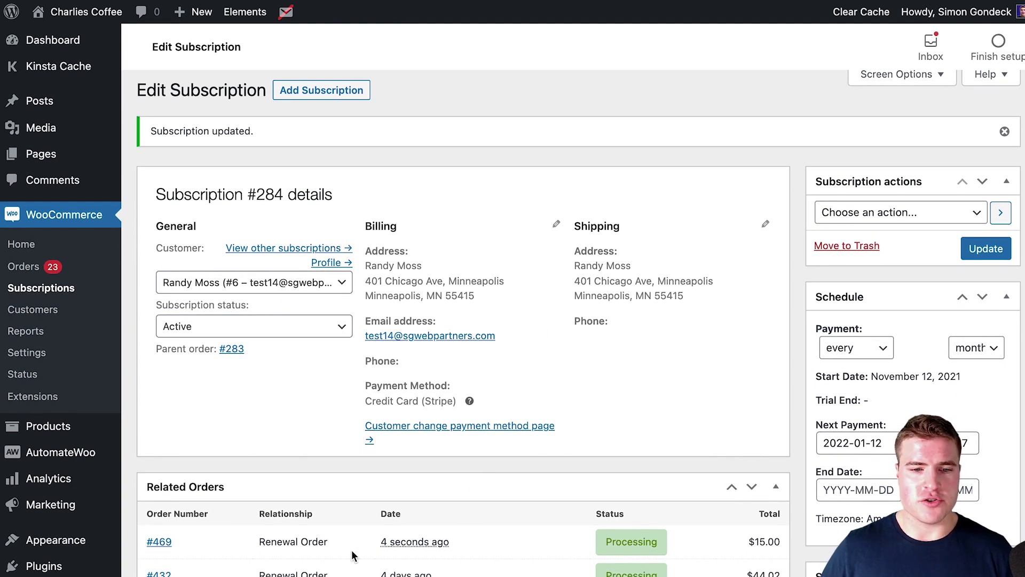
{"action": "scroll", "coordinate": [436, 505], "scroll_direction": "down", "scroll_amount": 2}
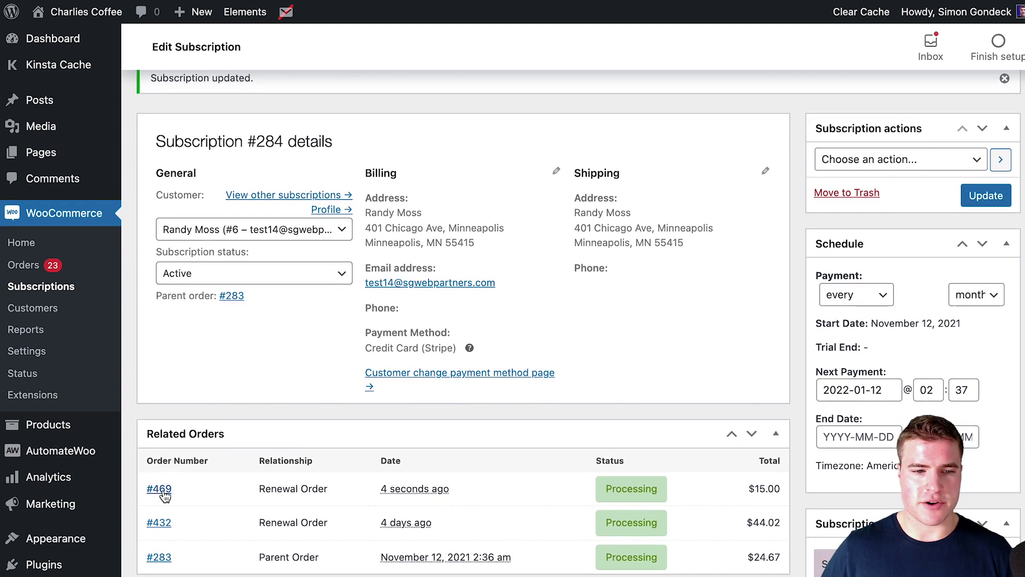
{"action": "left_click", "coordinate": [159, 488]}
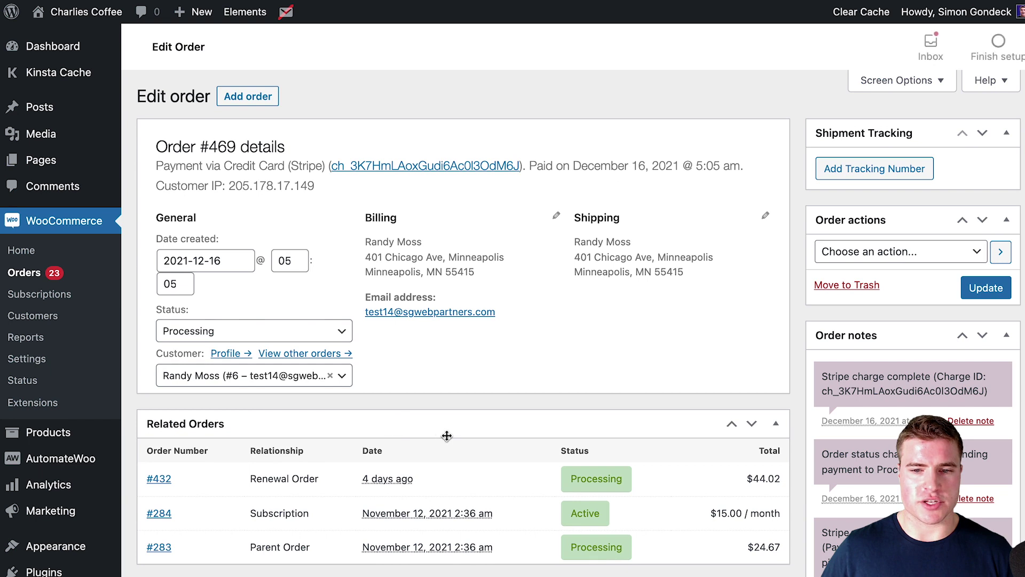
- Review renewal order #469's details and order notes
{"action": "scroll", "coordinate": [437, 436], "scroll_direction": "down", "scroll_amount": 5}
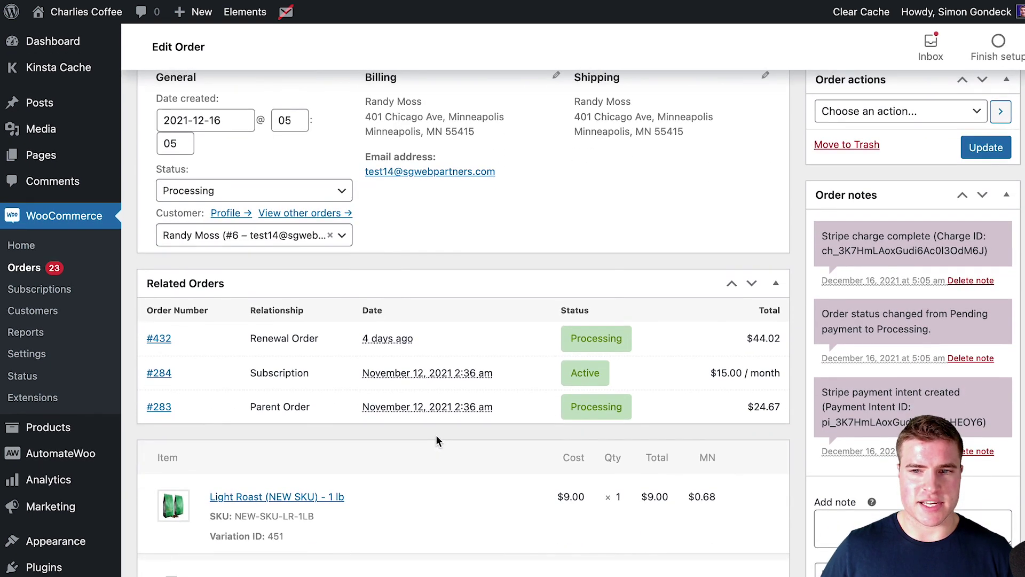
{"action": "scroll", "coordinate": [436, 440], "scroll_direction": "up", "scroll_amount": 2}
{"action": "scroll", "coordinate": [422, 430], "scroll_direction": "up", "scroll_amount": 1}
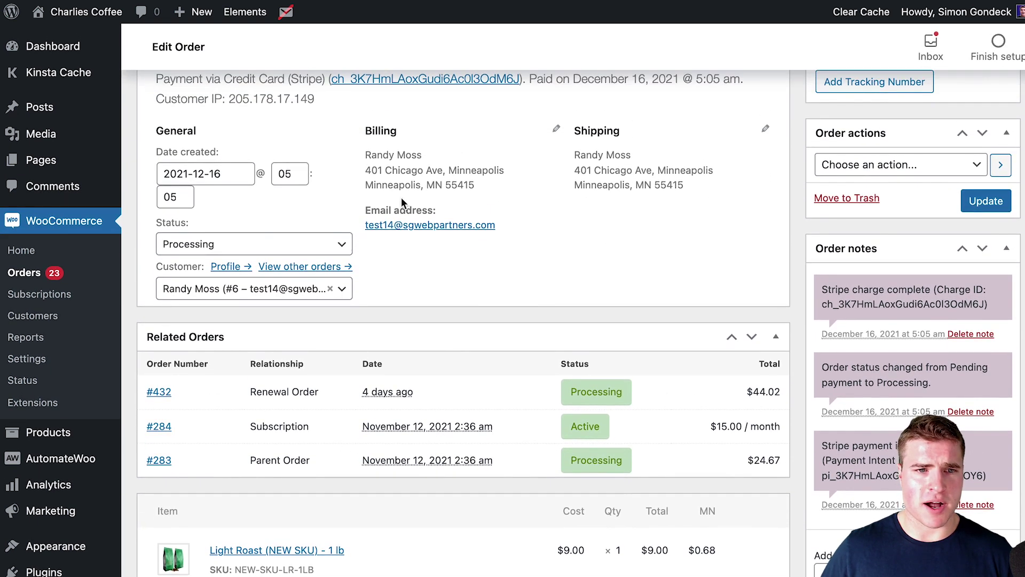
{"action": "scroll", "coordinate": [423, 232], "scroll_direction": "down", "scroll_amount": 5}
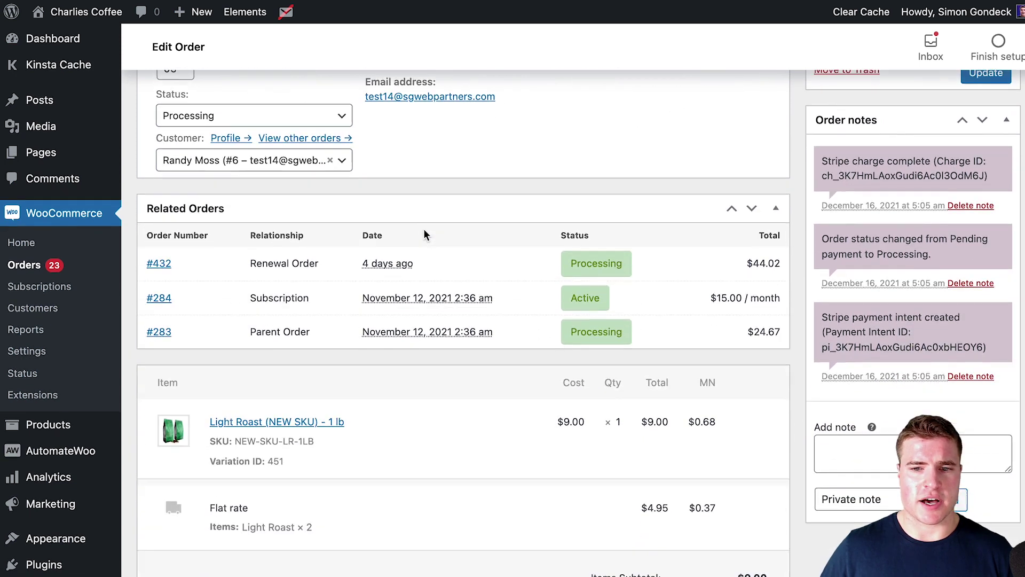
{"action": "scroll", "coordinate": [796, 339], "scroll_direction": "up", "scroll_amount": 2}
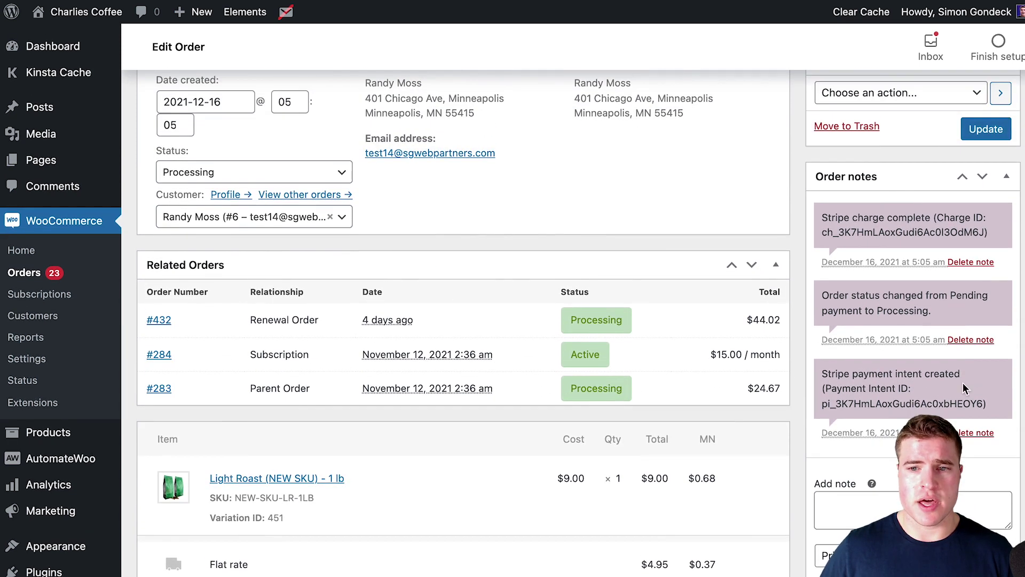
{"action": "scroll", "coordinate": [985, 402], "scroll_direction": "up", "scroll_amount": 1}
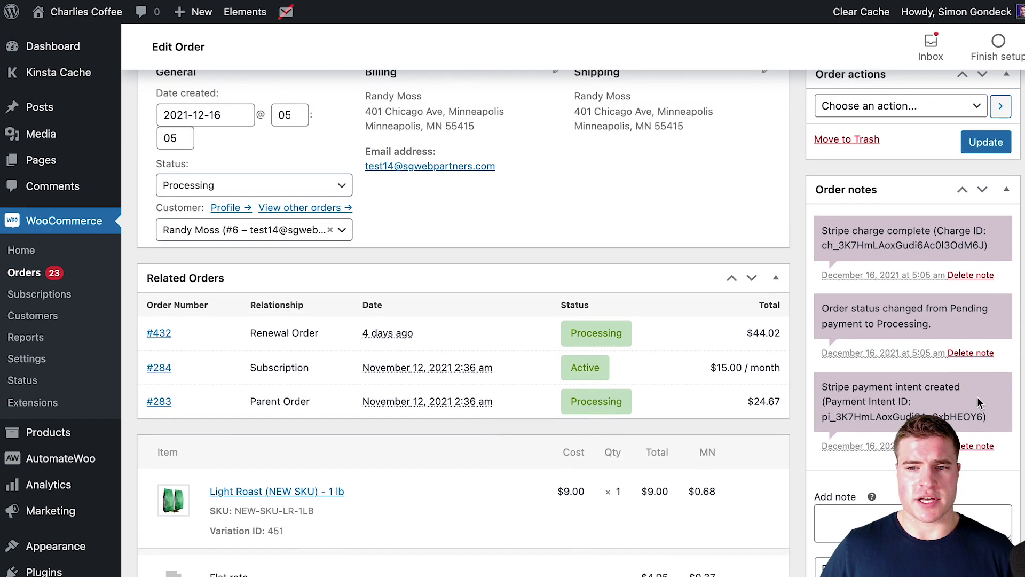
{"action": "left_click_drag", "start_coordinate": [987, 417], "coordinate": [823, 389]}
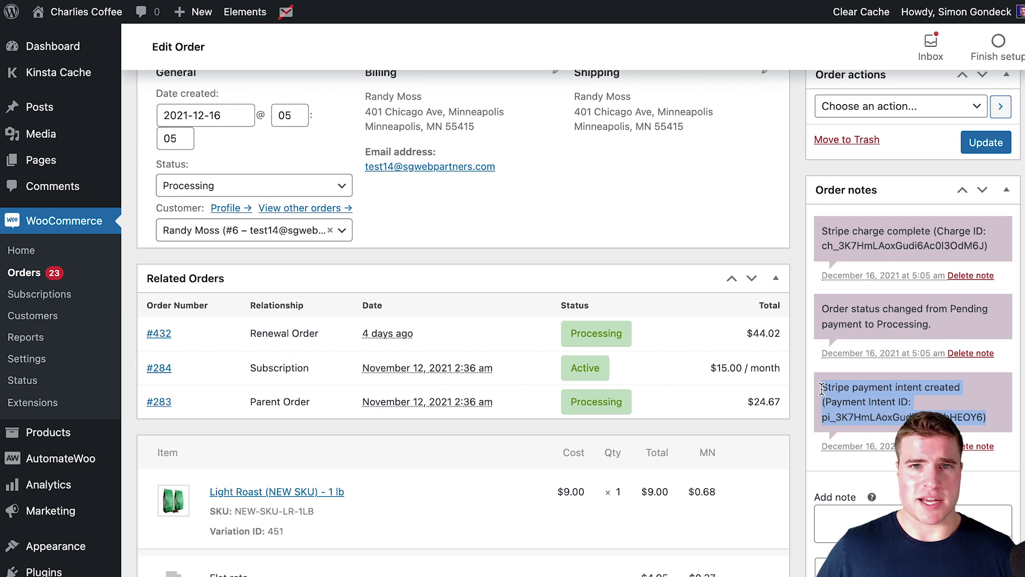
{"action": "scroll", "coordinate": [822, 388], "scroll_direction": "up", "scroll_amount": 1}
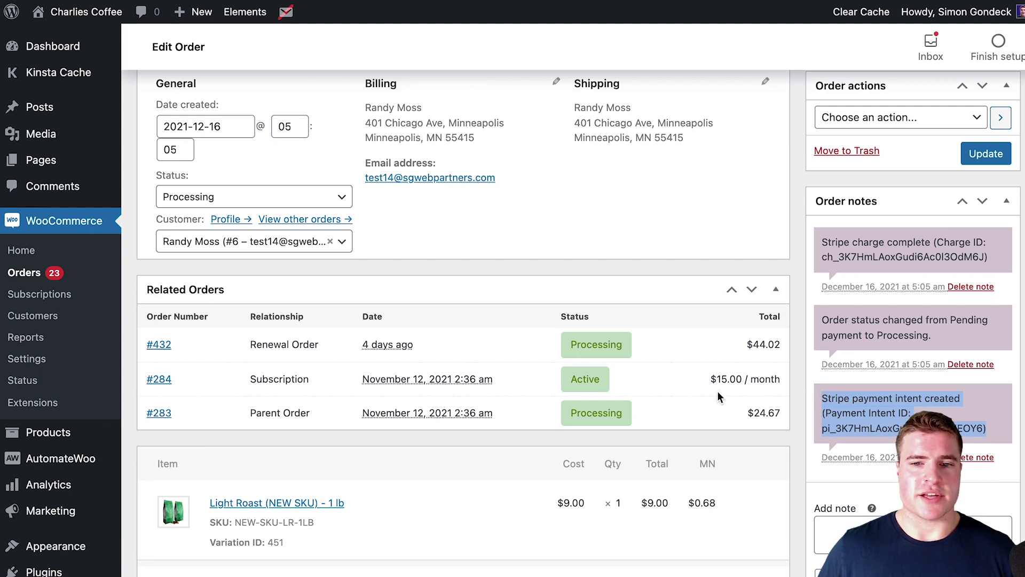
{"action": "scroll", "coordinate": [344, 354], "scroll_direction": "up", "scroll_amount": 3}
{"action": "scroll", "coordinate": [344, 354], "scroll_direction": "up", "scroll_amount": 4}
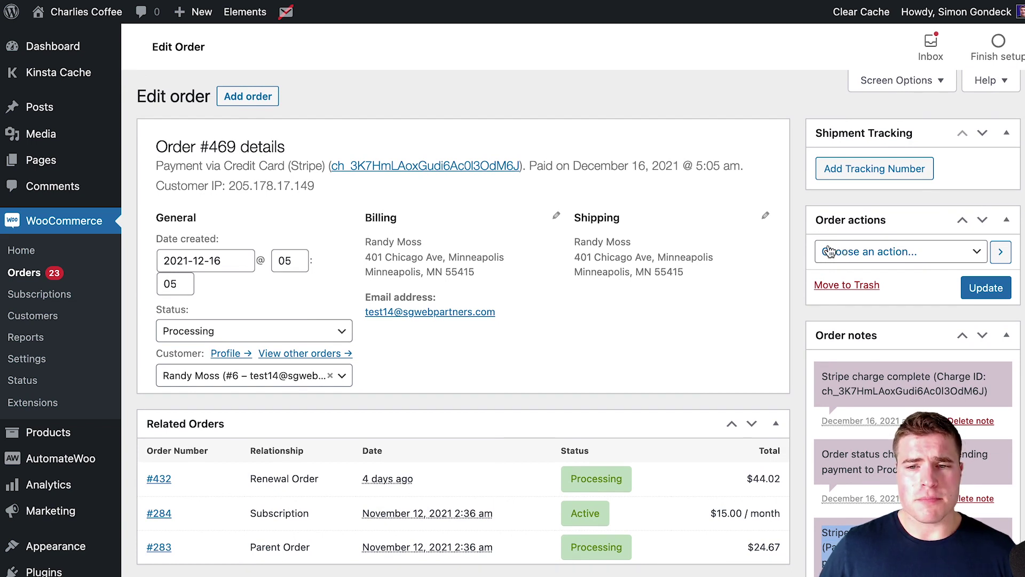
- Check the Order actions list without choosing, then go to subscription #284 from Related Orders
{"action": "left_click", "coordinate": [838, 252]}
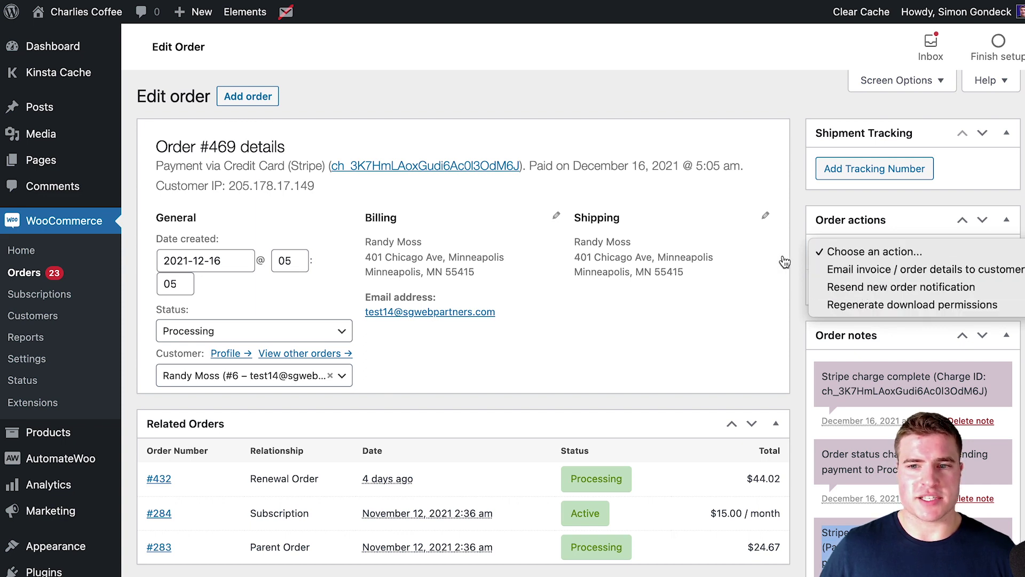
{"action": "left_click", "coordinate": [767, 269]}
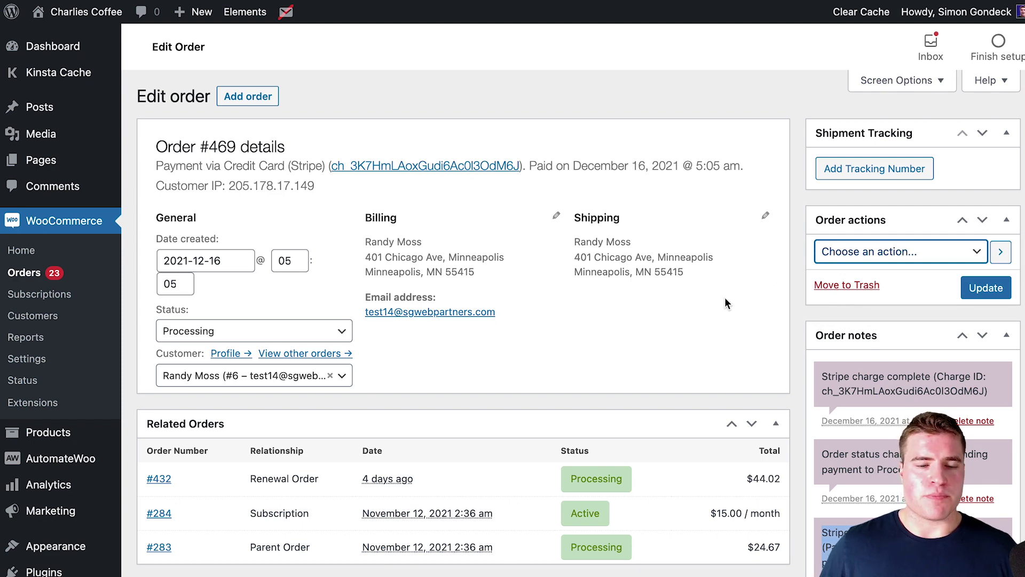
{"action": "left_click", "coordinate": [160, 513]}
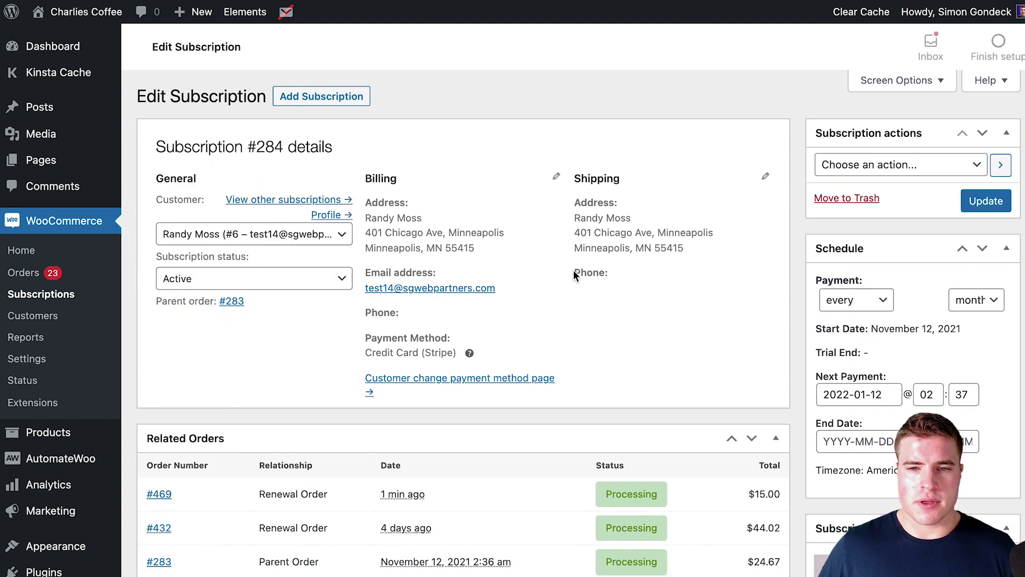
- Create pending renewal order #470 for subscription #284, putting it on hold, and open #470
{"action": "left_click", "coordinate": [834, 173]}
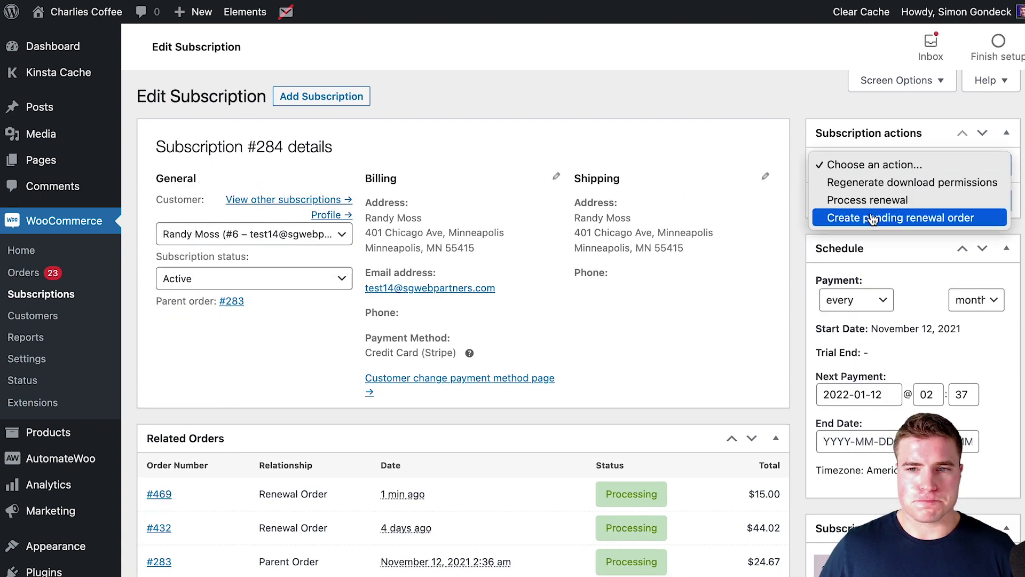
{"action": "left_click", "coordinate": [969, 219]}
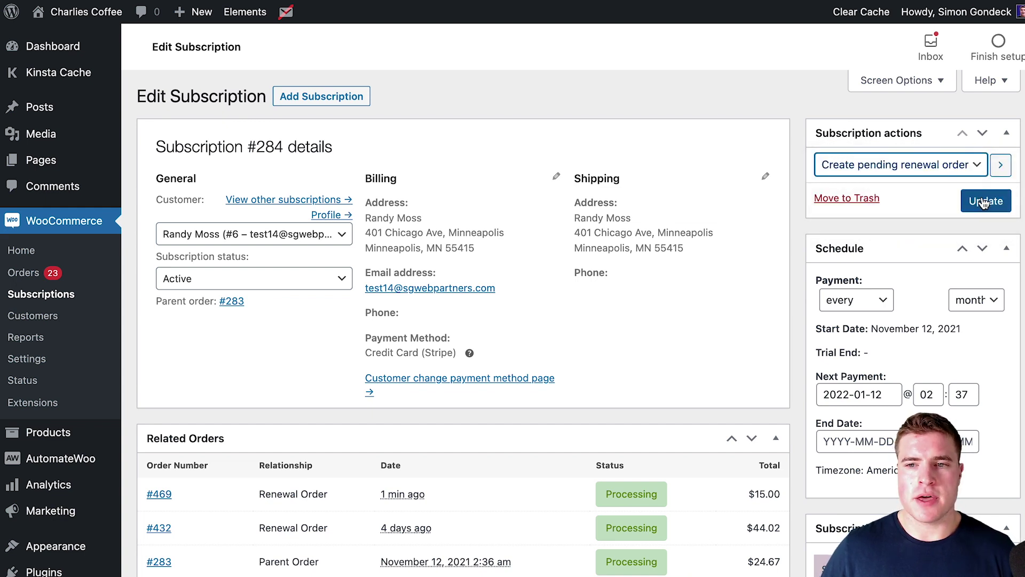
{"action": "left_click", "coordinate": [986, 201]}
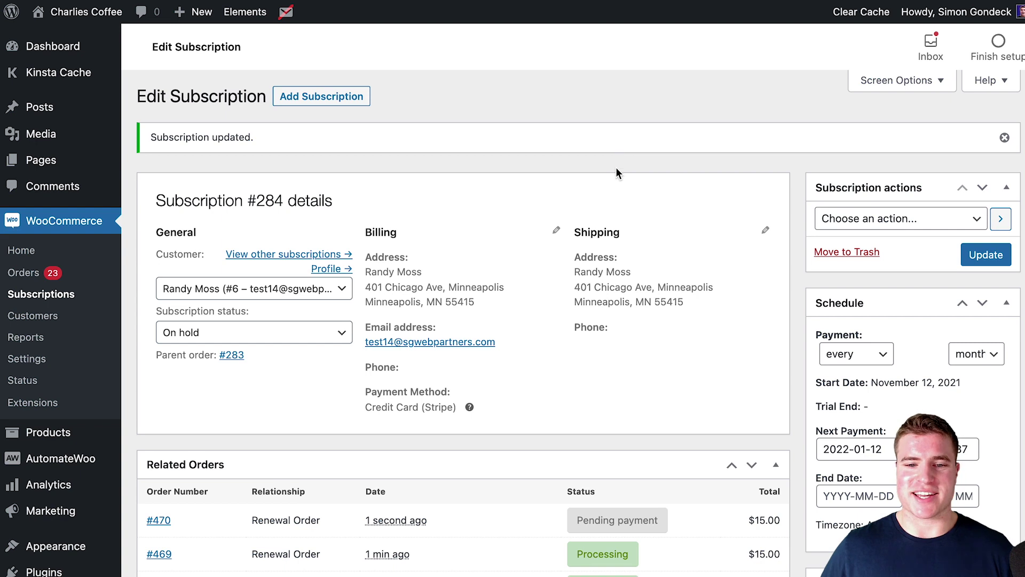
{"action": "left_click", "coordinate": [836, 224]}
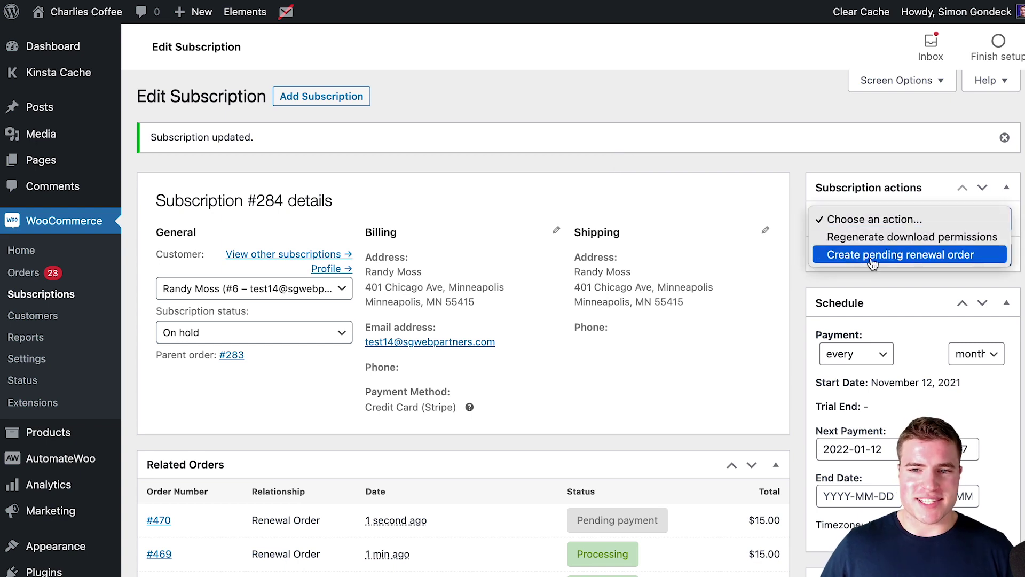
{"action": "left_click", "coordinate": [635, 433]}
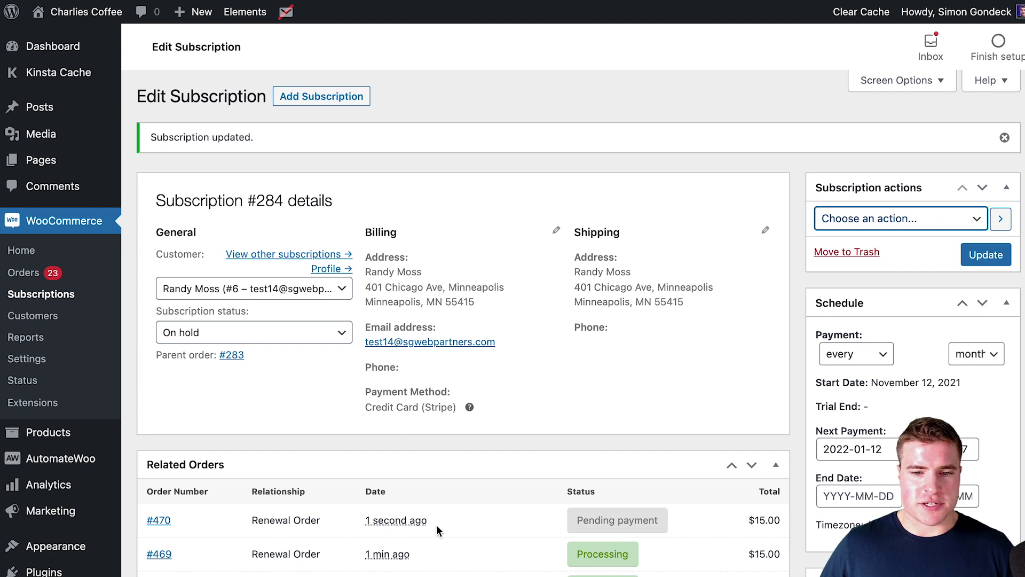
{"action": "left_click", "coordinate": [171, 517]}
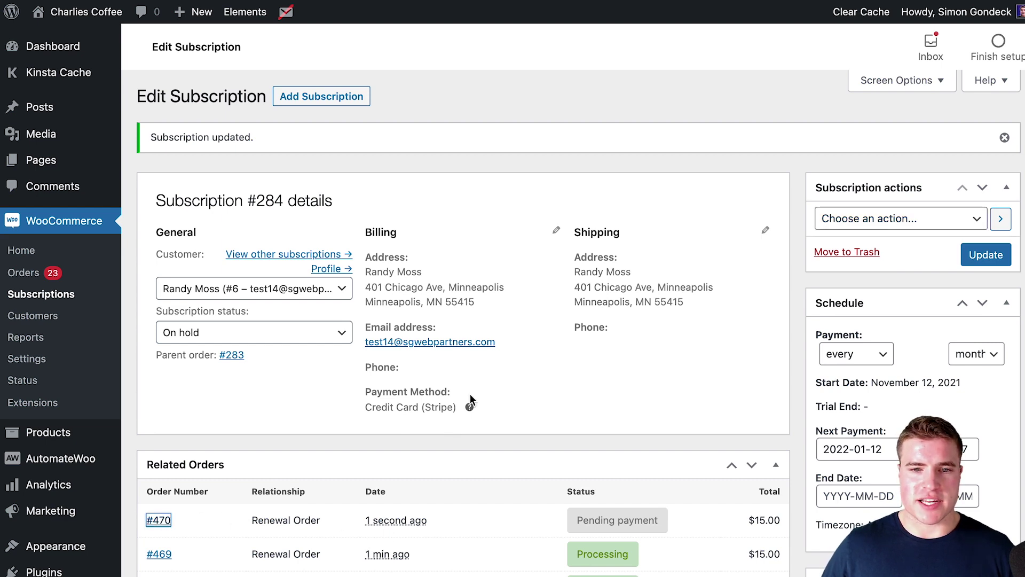
- Apply Retry Renewal Payment to order #470 so Stripe charges it and it moves to Processing
{"action": "scroll", "coordinate": [482, 392], "scroll_direction": "down", "scroll_amount": 1}
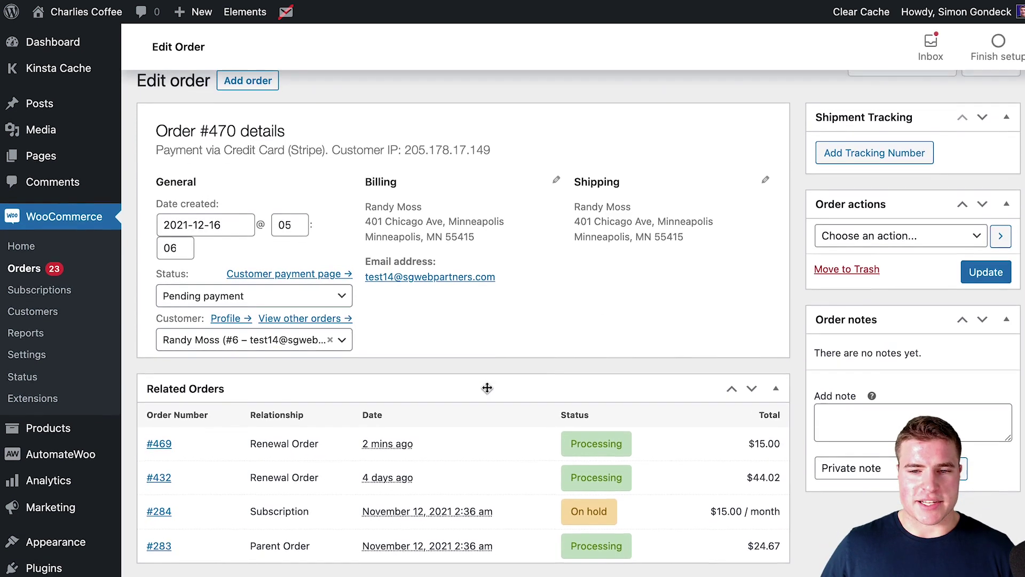
{"action": "scroll", "coordinate": [487, 388], "scroll_direction": "up", "scroll_amount": 1}
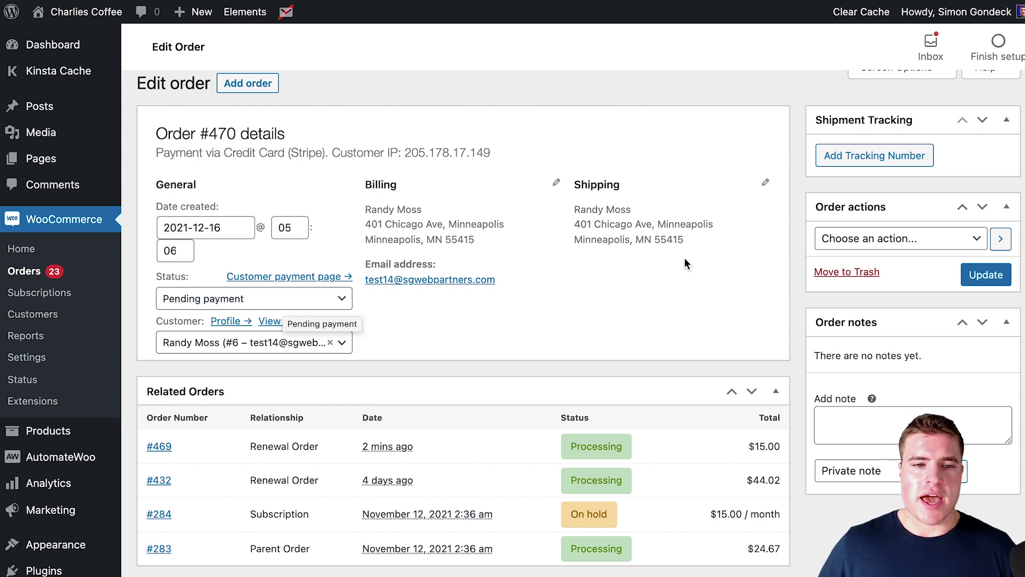
{"action": "left_click", "coordinate": [846, 245]}
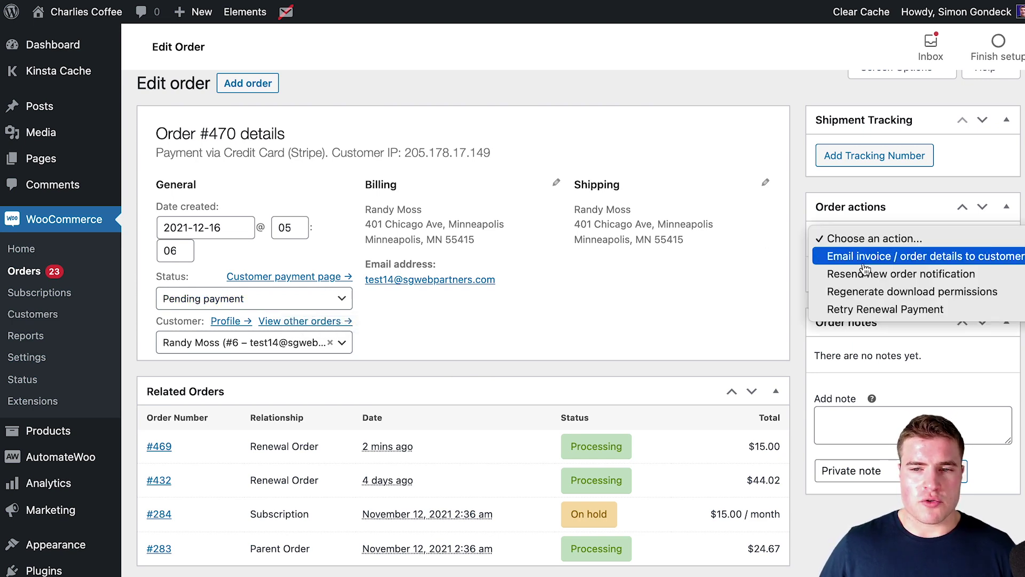
{"action": "left_click", "coordinate": [970, 313]}
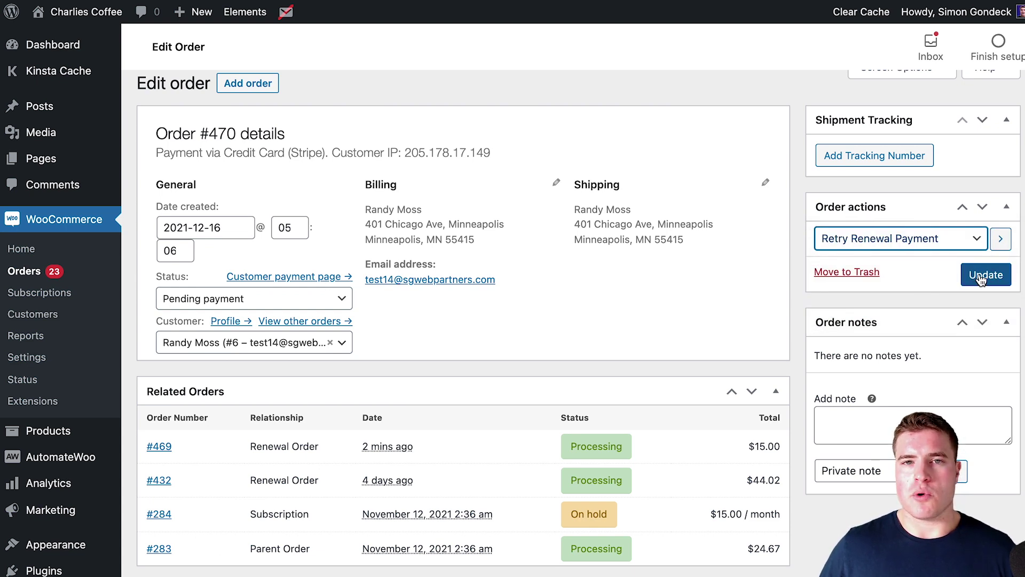
{"action": "left_click", "coordinate": [982, 279]}
{"action": "key", "text": "Return"}
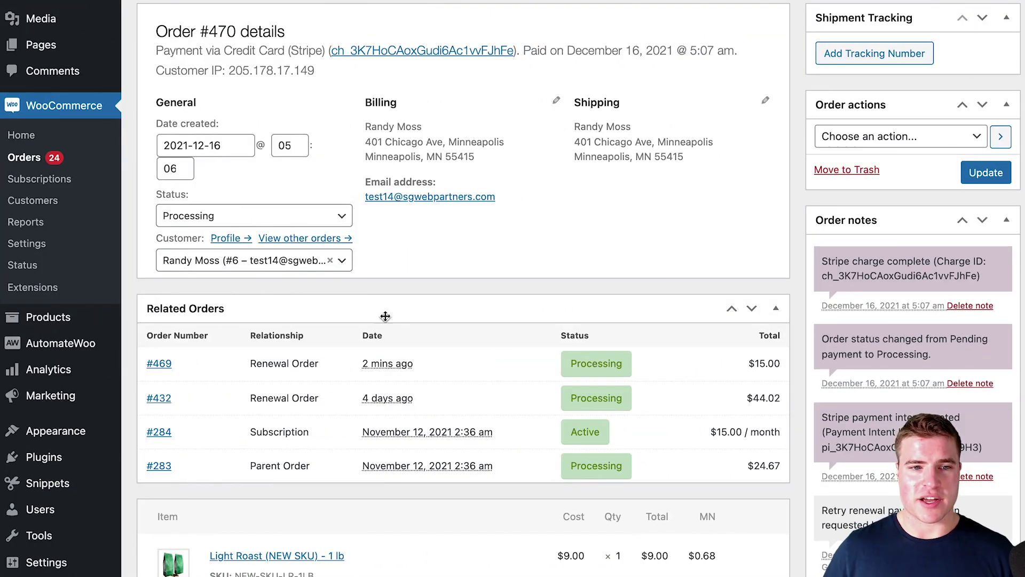
- Create pending renewal order #471 for subscription #284, open it, then the customer's profile
{"action": "left_click", "coordinate": [160, 434]}
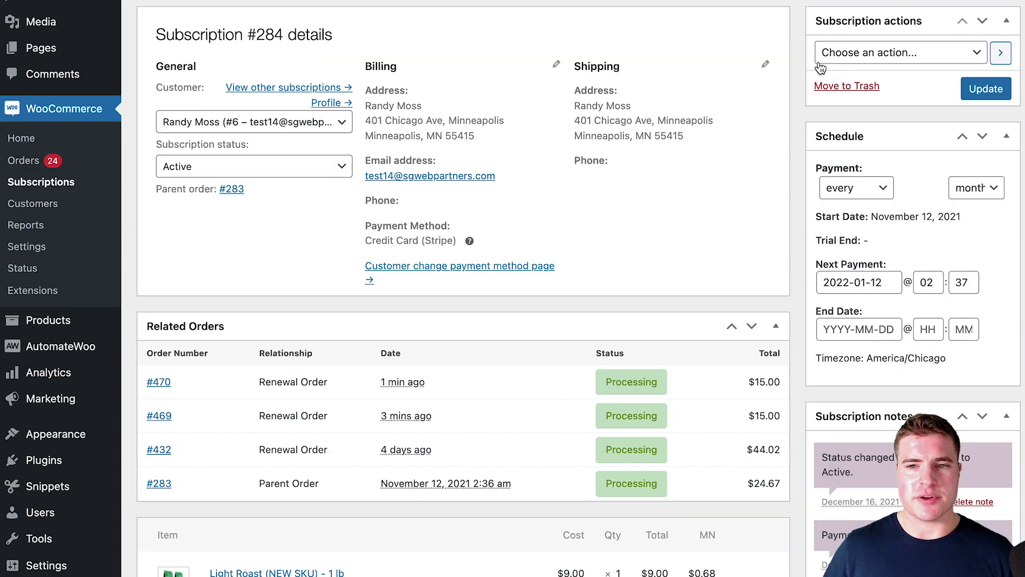
{"action": "left_click", "coordinate": [821, 60]}
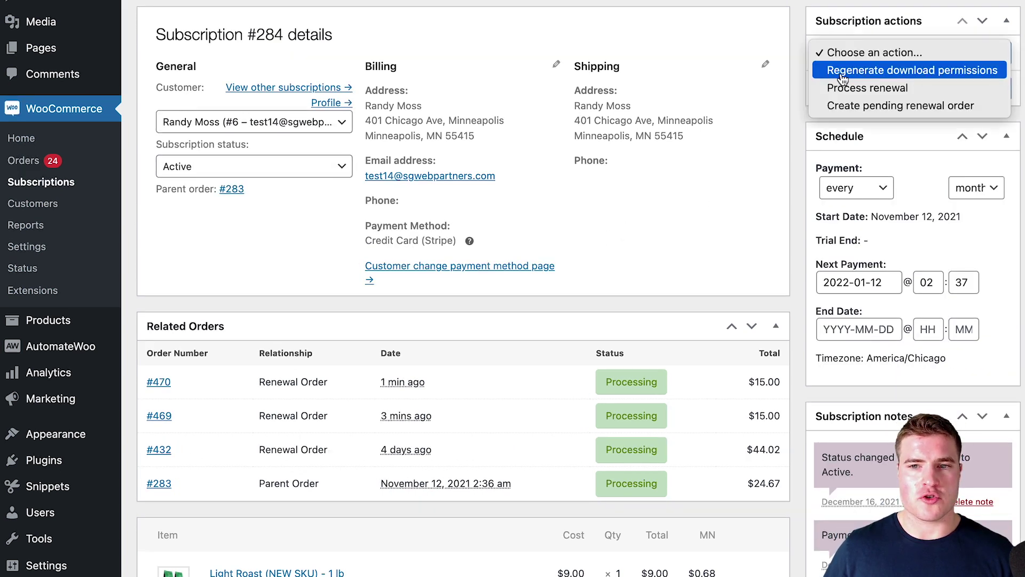
{"action": "left_click", "coordinate": [835, 106]}
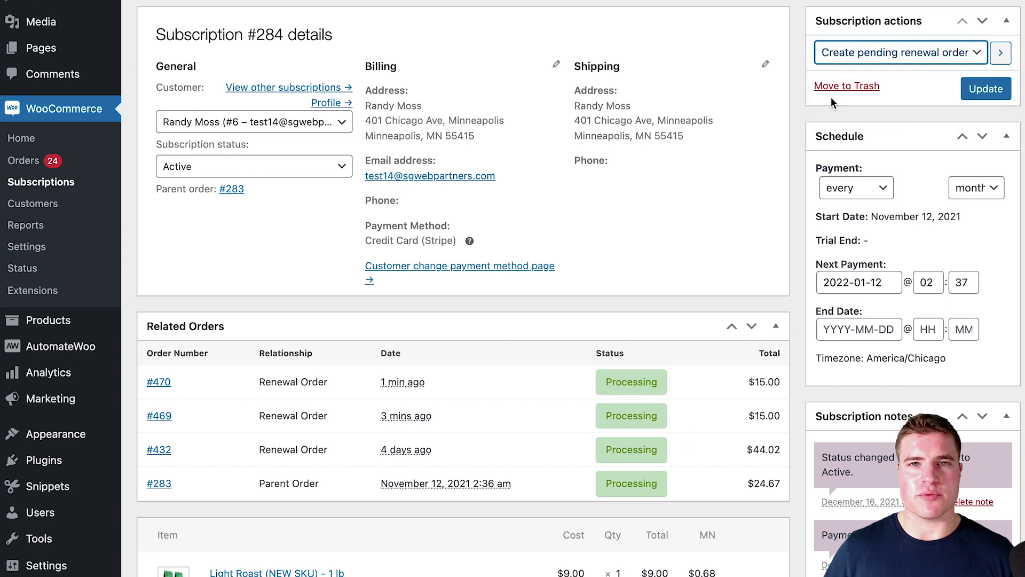
{"action": "left_click", "coordinate": [985, 89]}
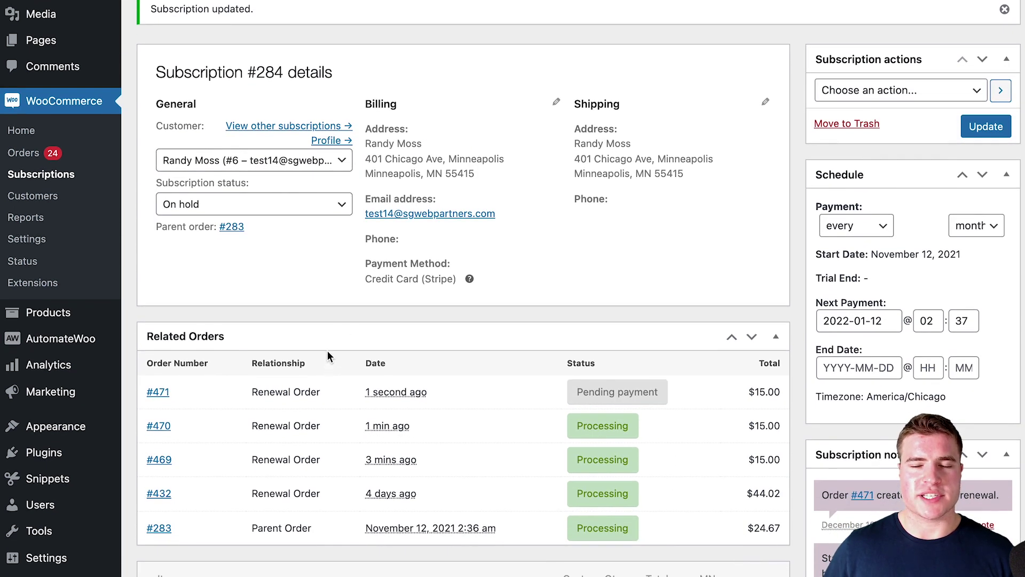
{"action": "left_click", "coordinate": [159, 394]}
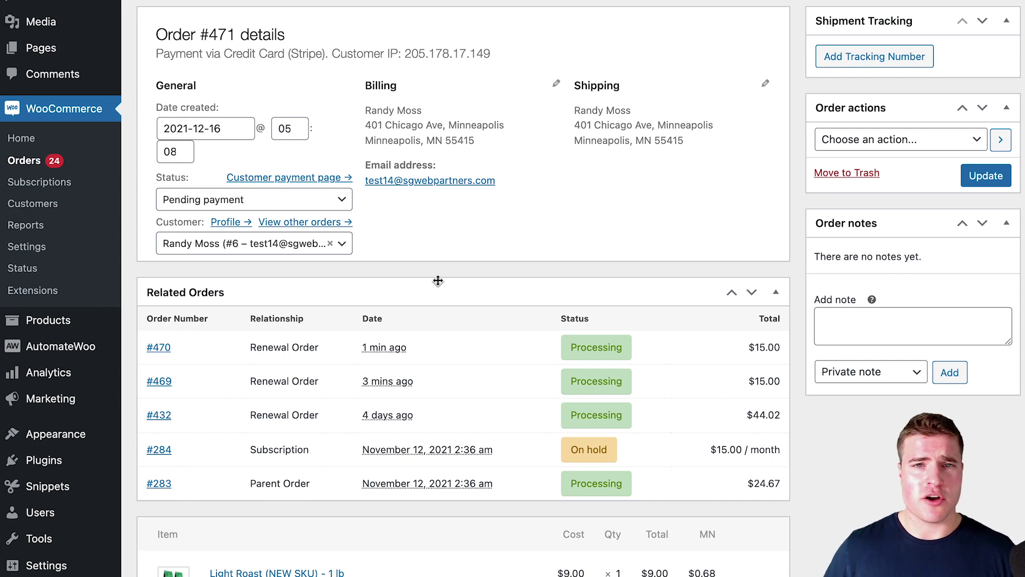
{"action": "left_click", "coordinate": [236, 227]}
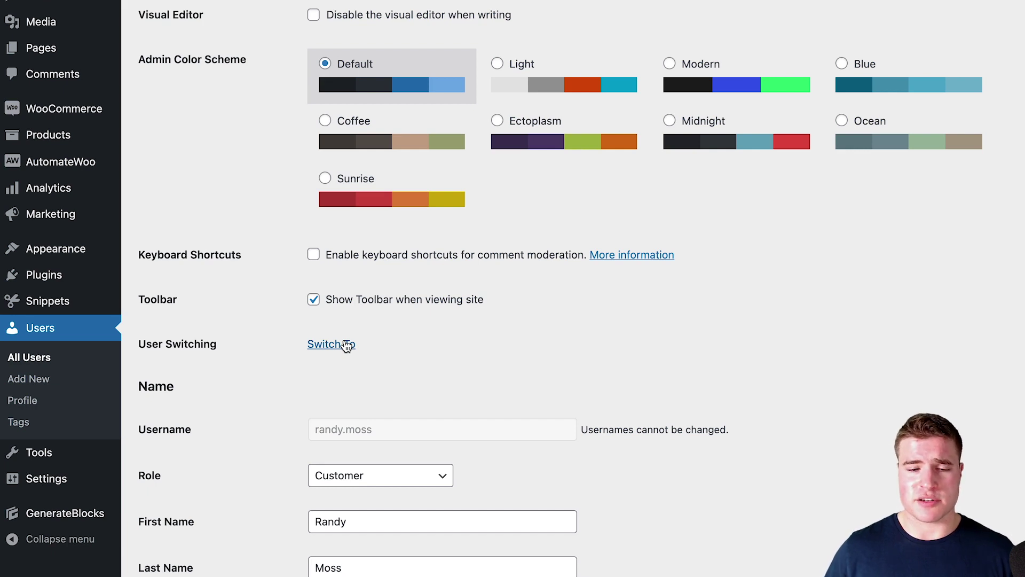
- Switch to the customer's account and open My Account Orders showing pending order #471
{"action": "left_click", "coordinate": [342, 349]}
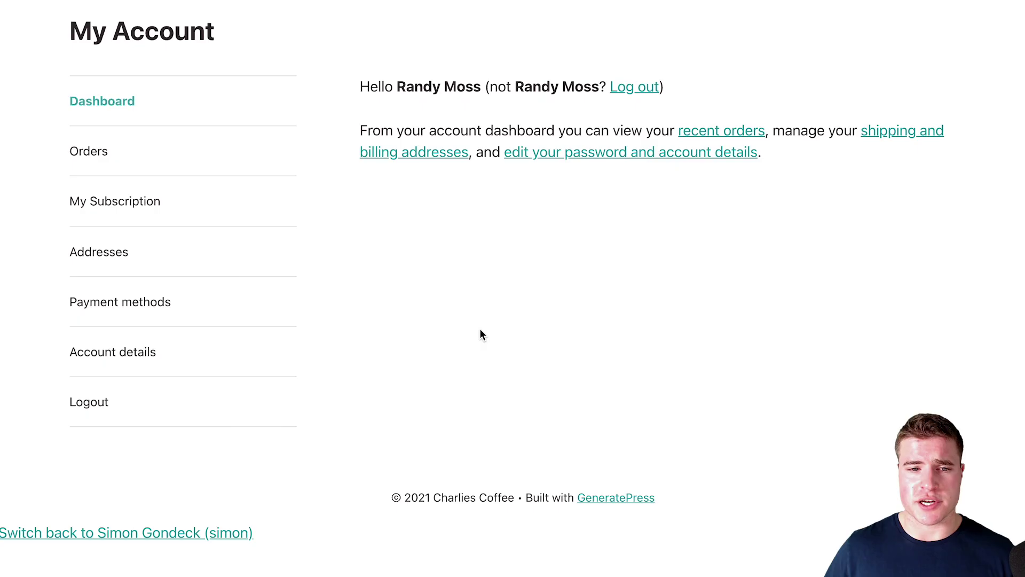
{"action": "left_click", "coordinate": [194, 167]}
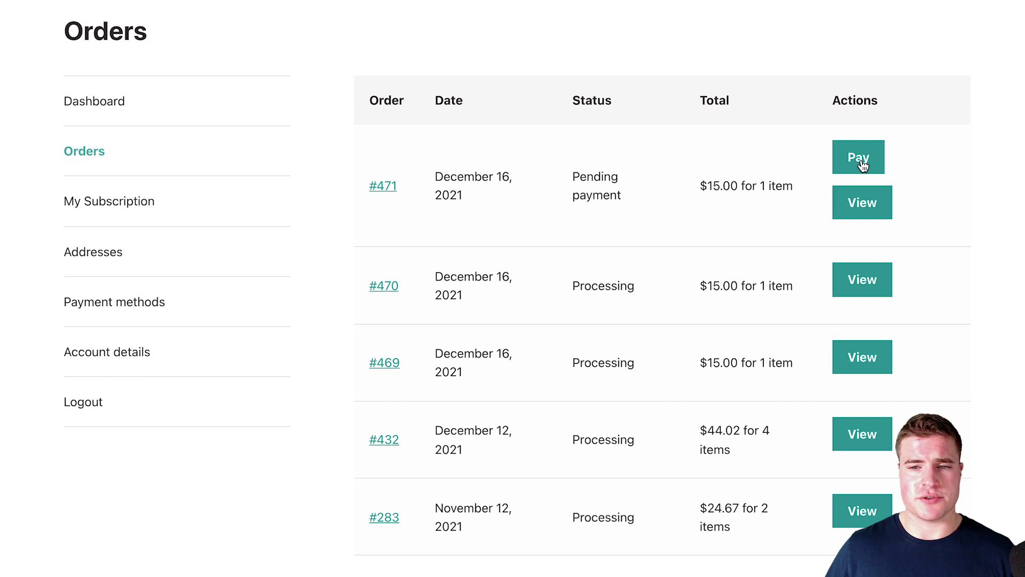
- Pay the $15.00 renewal order #471 with the first saved Visa card and renew the subscription
{"action": "left_click", "coordinate": [858, 158]}
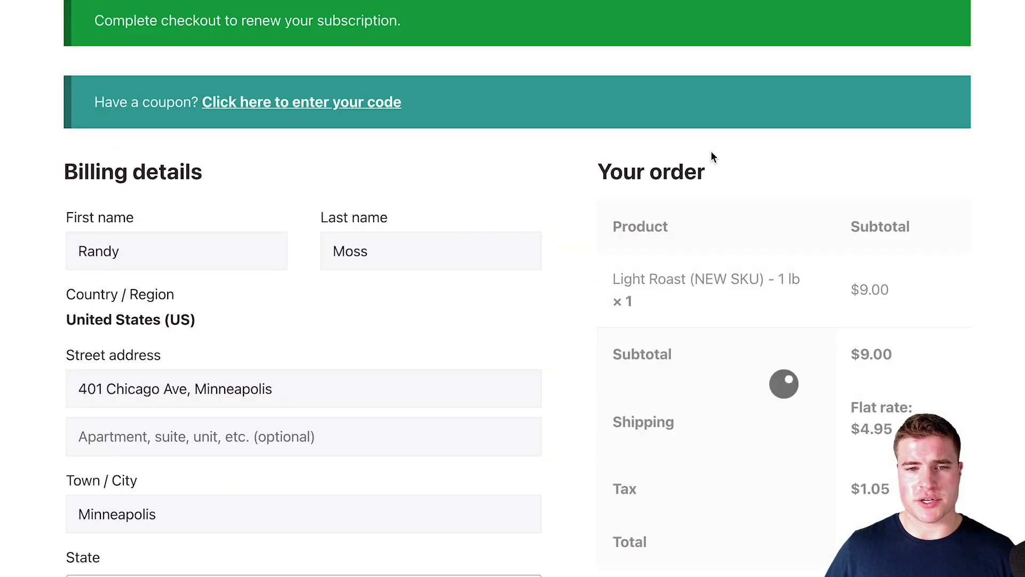
{"action": "scroll", "coordinate": [712, 155], "scroll_direction": "down", "scroll_amount": 1}
{"action": "scroll", "coordinate": [712, 156], "scroll_direction": "down", "scroll_amount": 10}
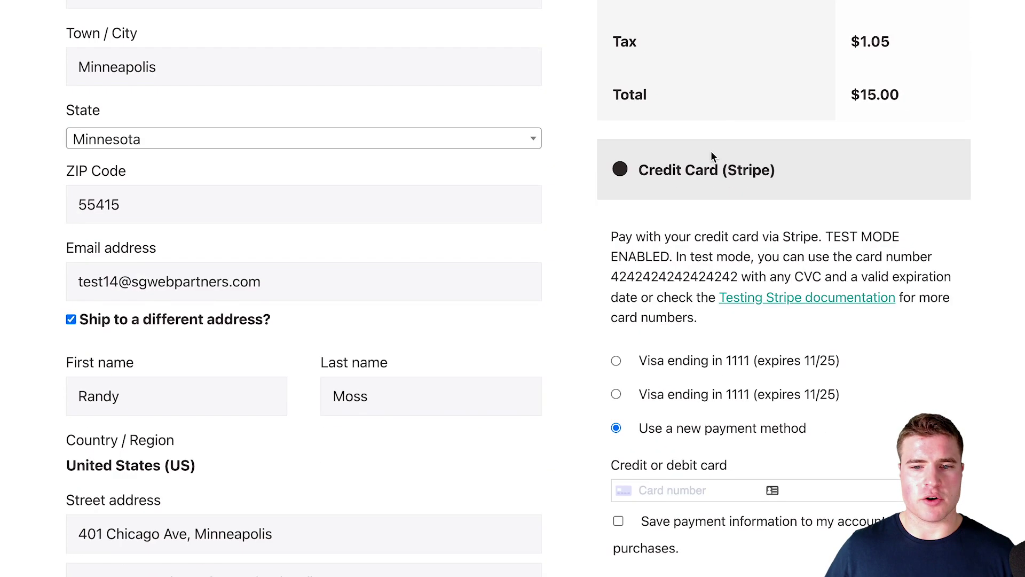
{"action": "scroll", "coordinate": [711, 155], "scroll_direction": "down", "scroll_amount": 1}
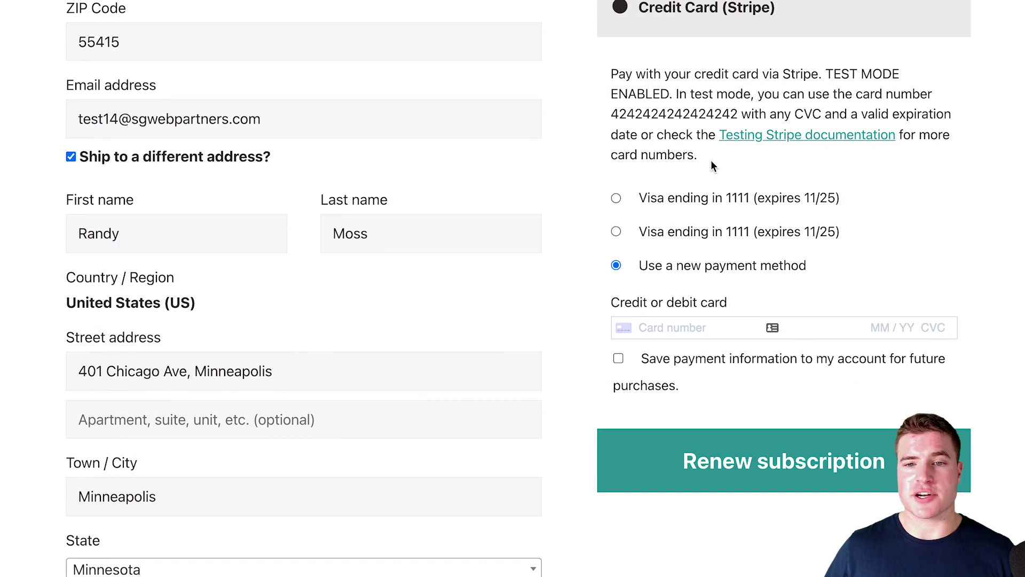
{"action": "left_click", "coordinate": [678, 213]}
{"action": "left_click", "coordinate": [679, 366]}
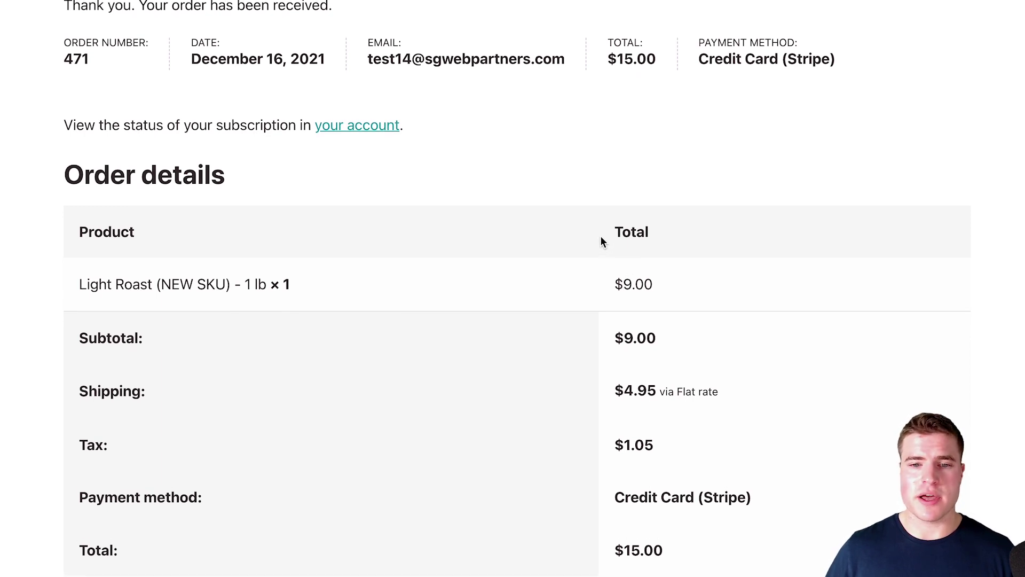
- Review the order received page, then return to the admin dashboard
{"action": "scroll", "coordinate": [602, 242], "scroll_direction": "down", "scroll_amount": 1}
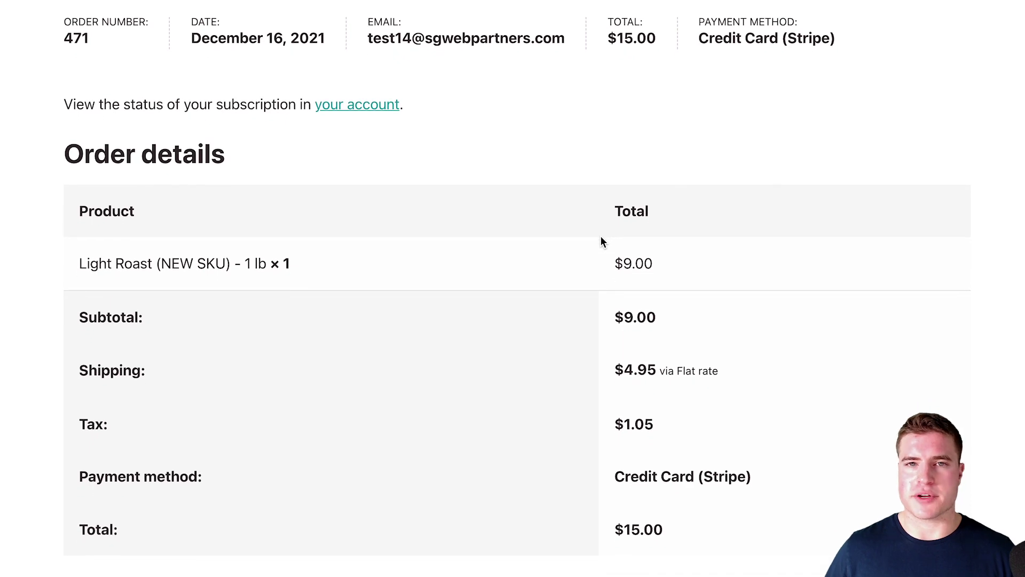
{"action": "scroll", "coordinate": [602, 241], "scroll_direction": "down", "scroll_amount": 10}
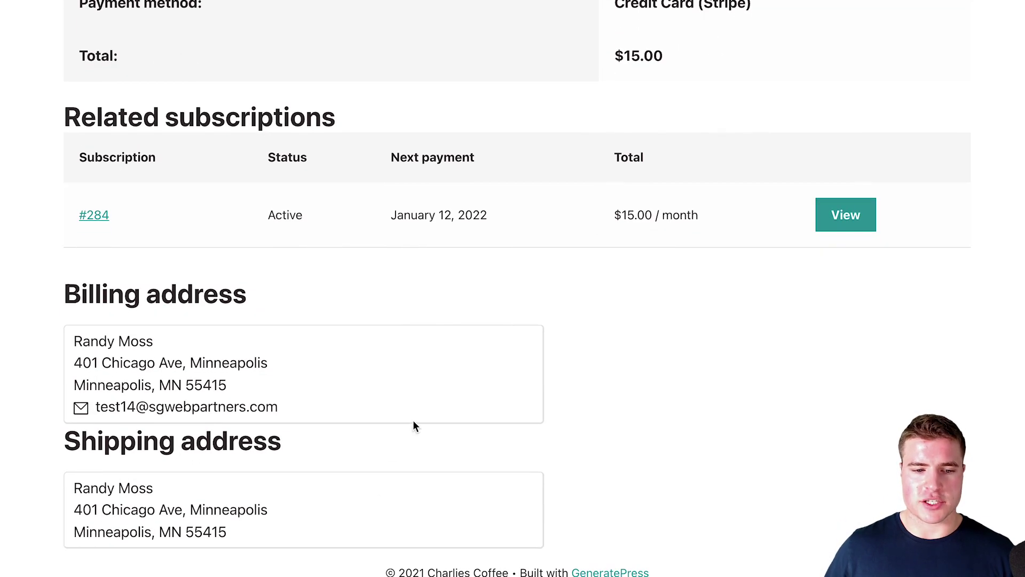
{"action": "scroll", "coordinate": [492, 234], "scroll_direction": "up", "scroll_amount": 10}
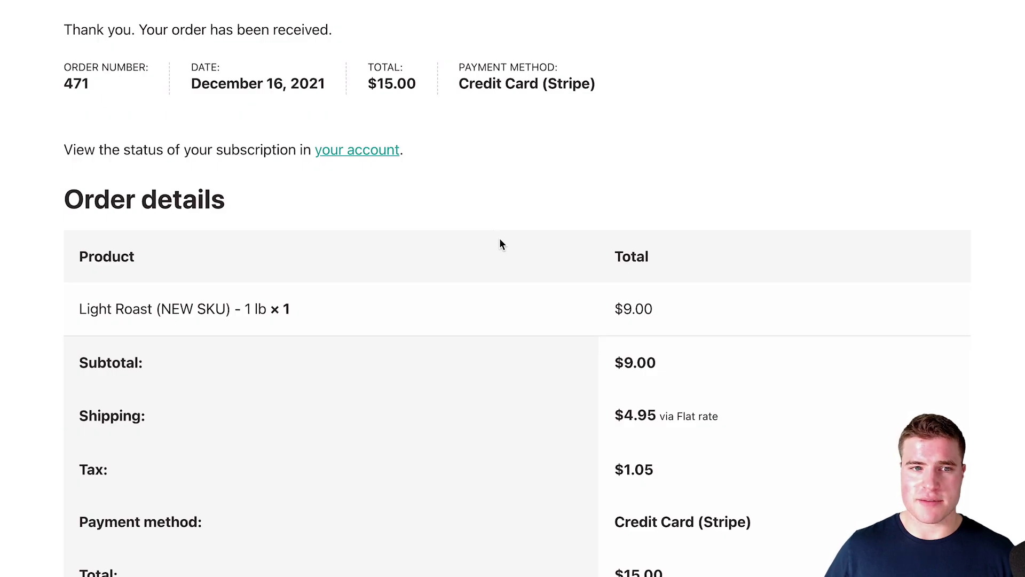
{"action": "scroll", "coordinate": [474, 41], "scroll_direction": "up", "scroll_amount": 2}
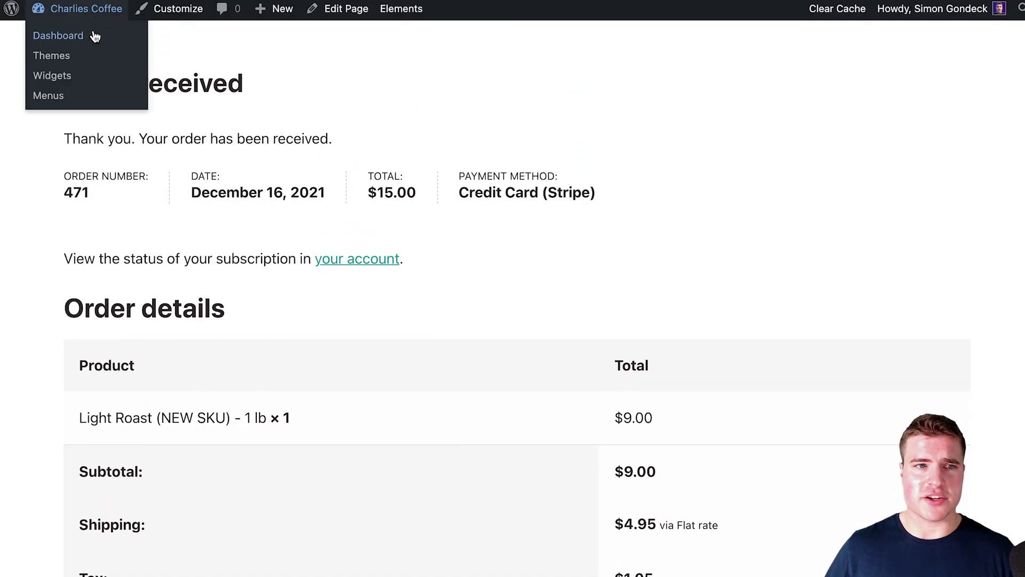
{"action": "left_click", "coordinate": [94, 34]}
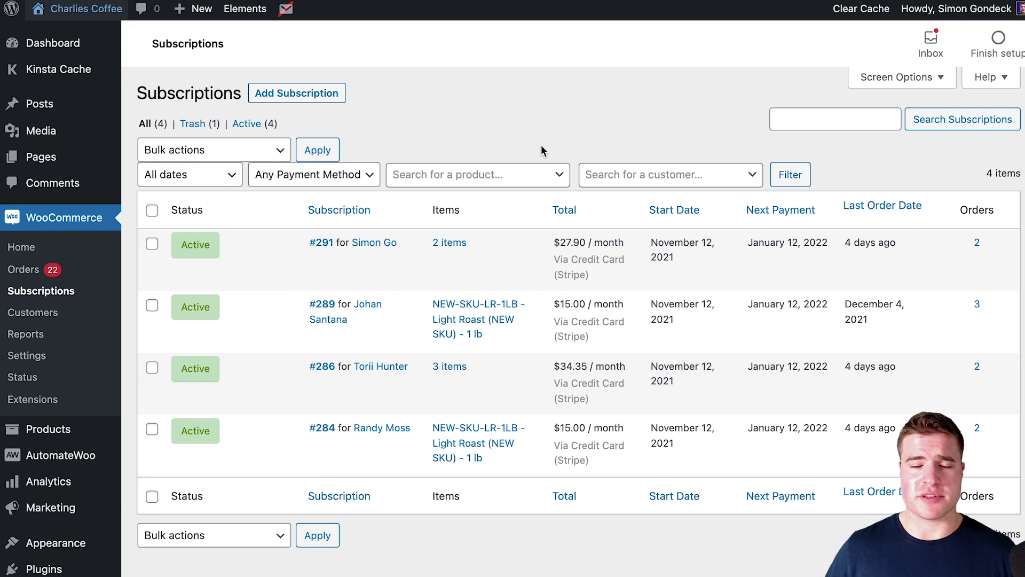
- After glancing at subscription #291, open #289's customer profile and switch to that customer
{"action": "left_click", "coordinate": [322, 242]}
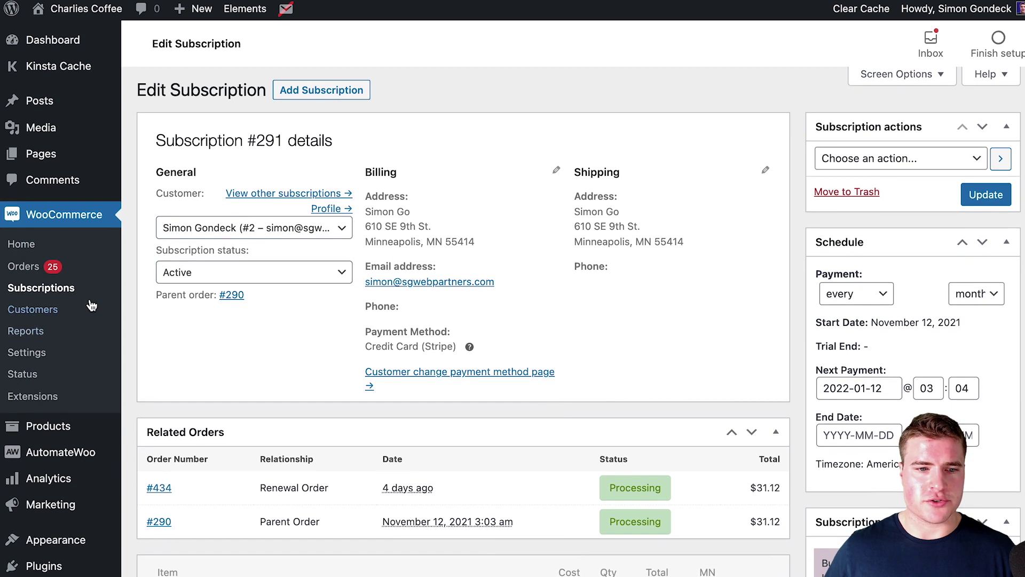
{"action": "left_click", "coordinate": [84, 291]}
{"action": "left_click", "coordinate": [324, 304]}
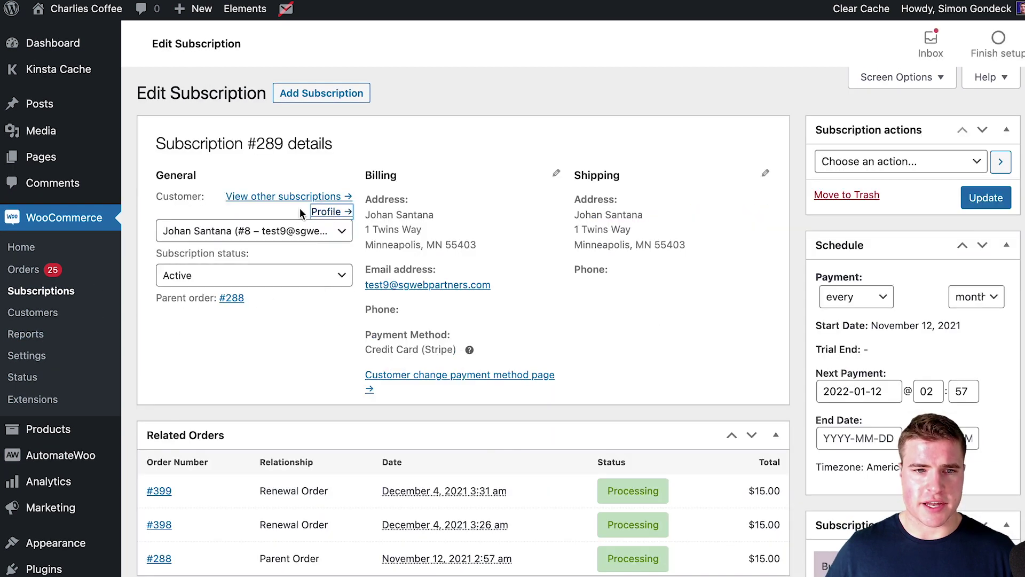
{"action": "left_click", "coordinate": [332, 212]}
{"action": "left_click", "coordinate": [332, 453]}
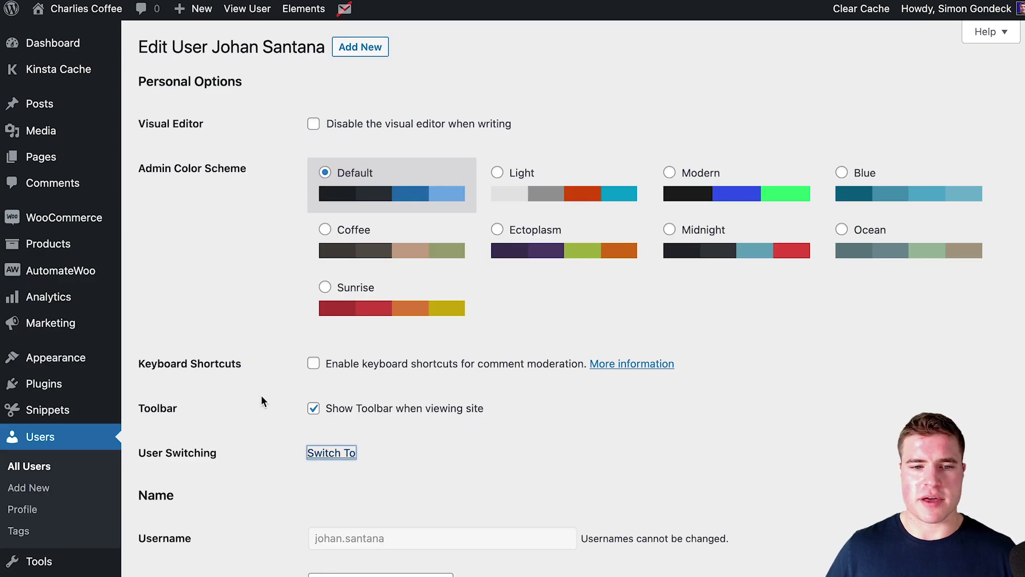
- Review the customer's saved Visa card and the Add payment method form before returning to admin
{"action": "left_click", "coordinate": [201, 404]}
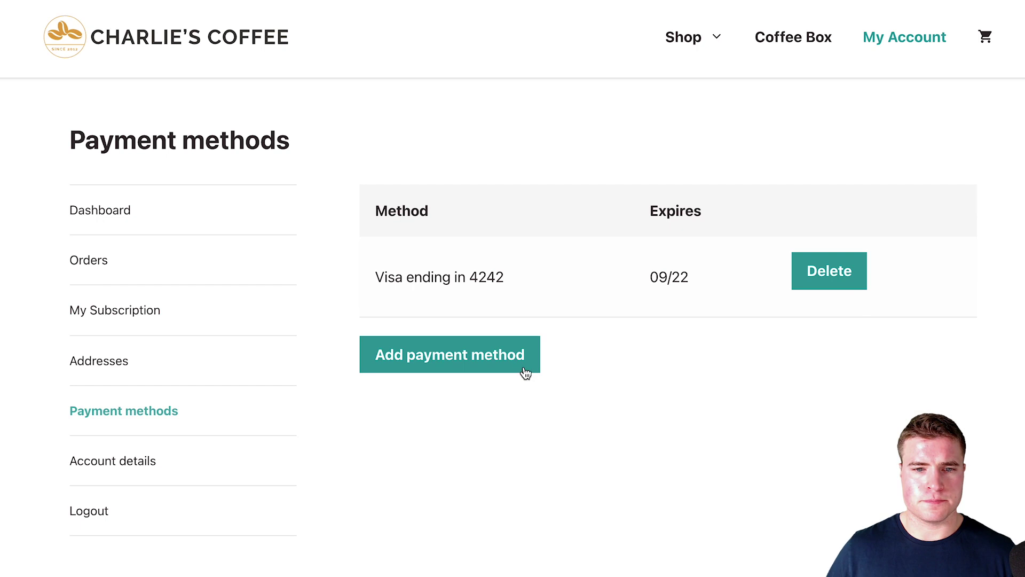
{"action": "left_click", "coordinate": [526, 372]}
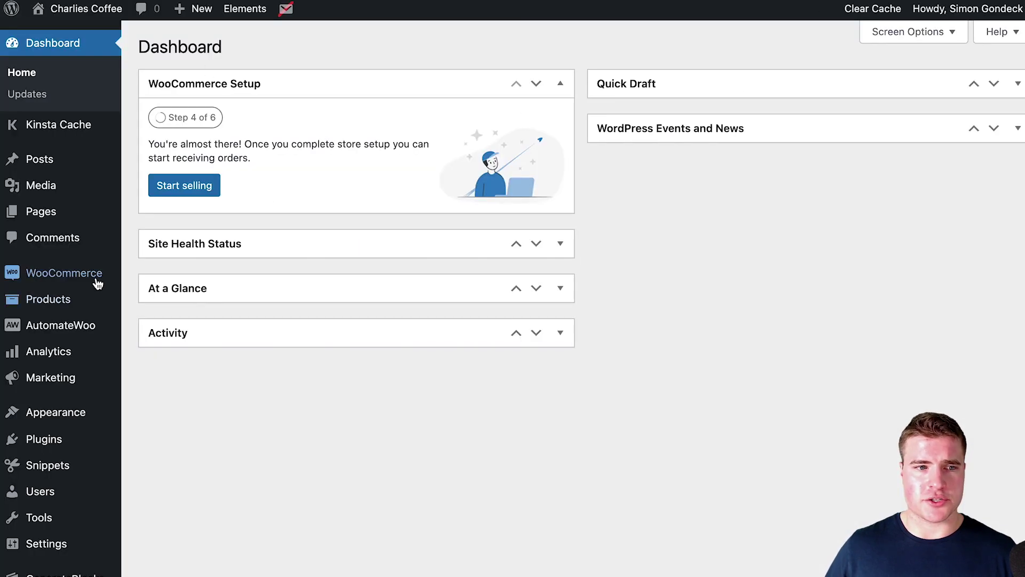
{"action": "mouse_move", "coordinate": [98, 281]}
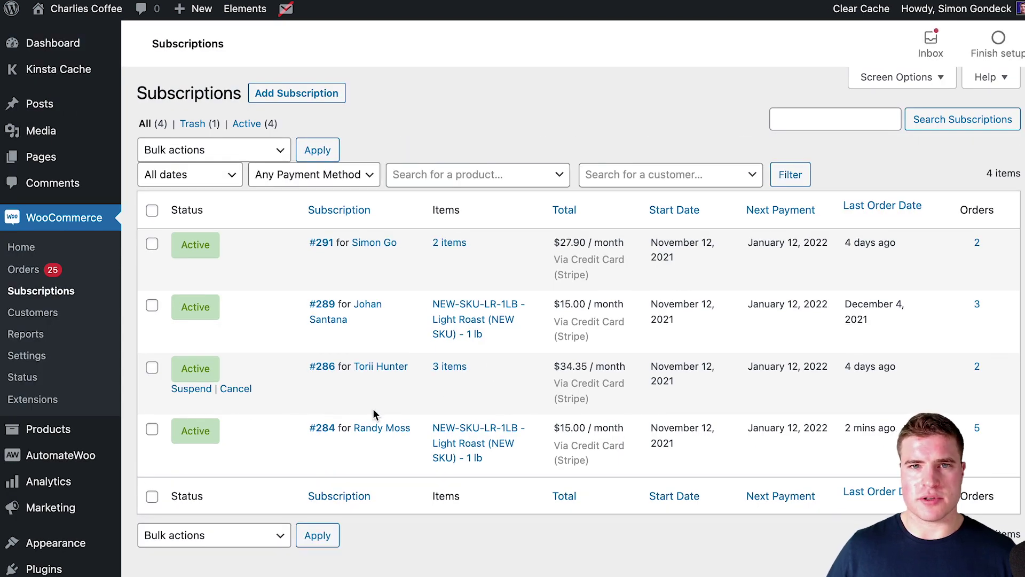
- Create a pending renewal order for subscription #286 and open the resulting order #473
{"action": "mouse_move", "coordinate": [324, 364]}
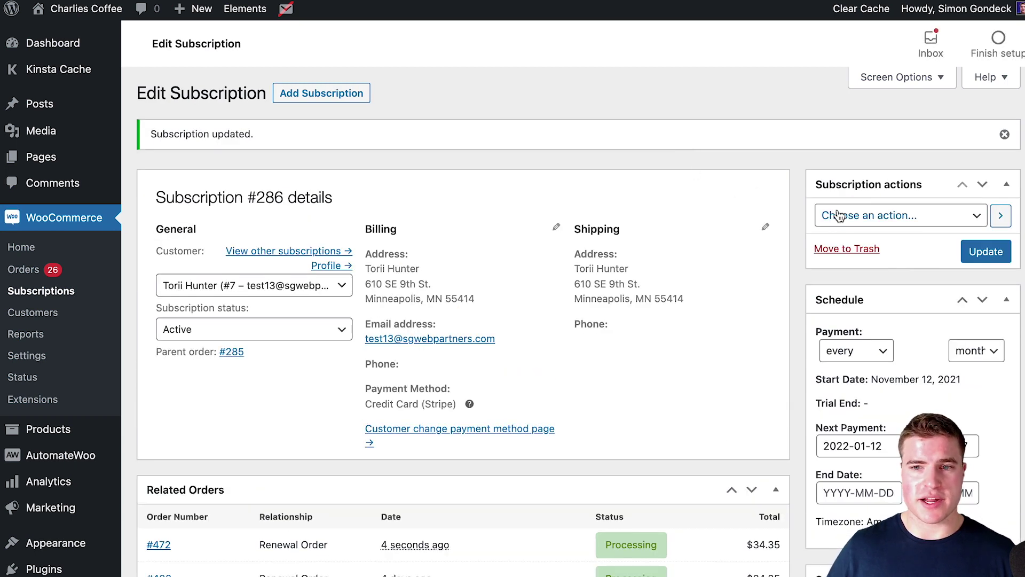
{"action": "left_click", "coordinate": [838, 215]}
{"action": "left_click", "coordinate": [869, 270]}
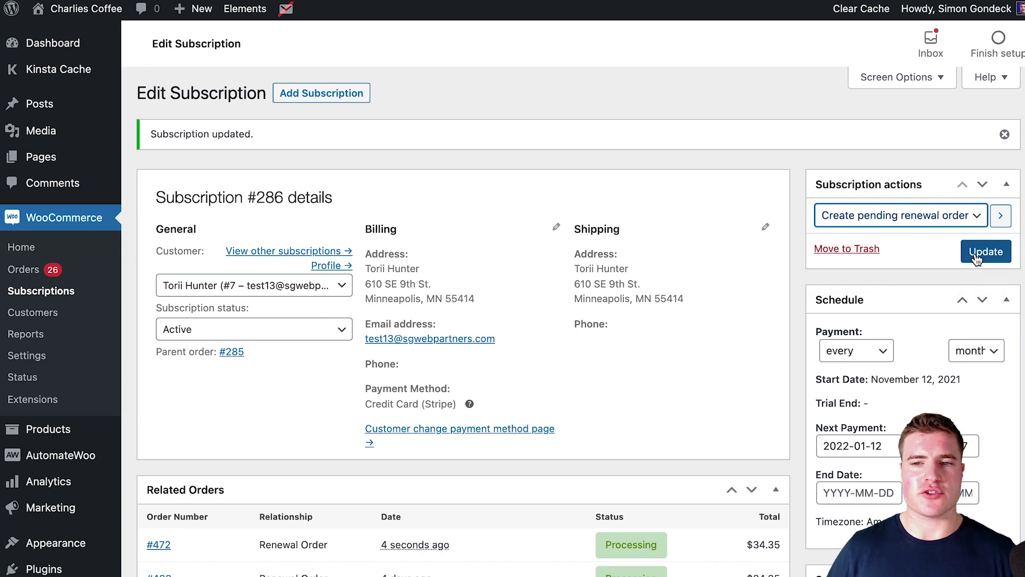
{"action": "left_click", "coordinate": [977, 259]}
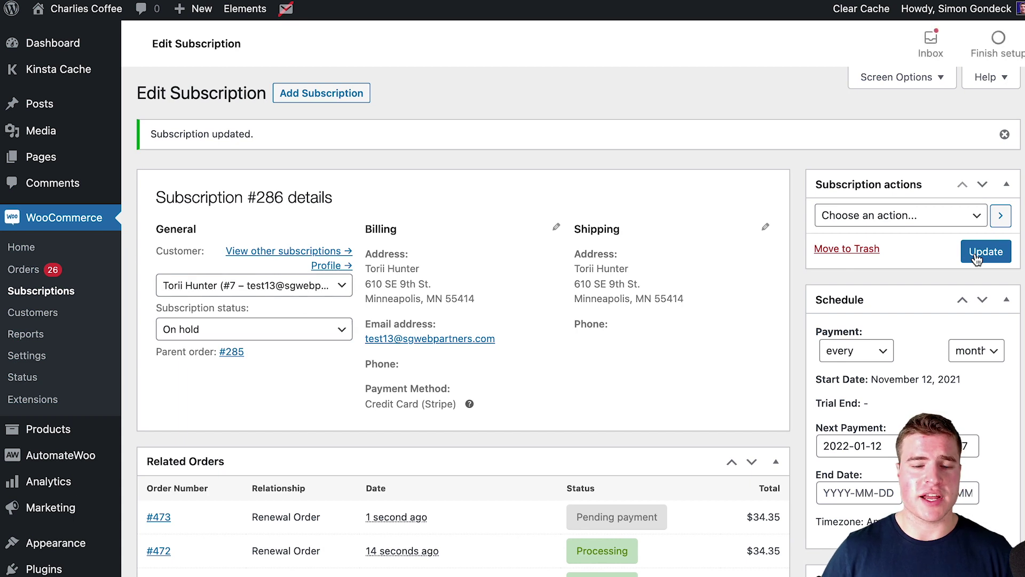
{"action": "left_click", "coordinate": [159, 517]}
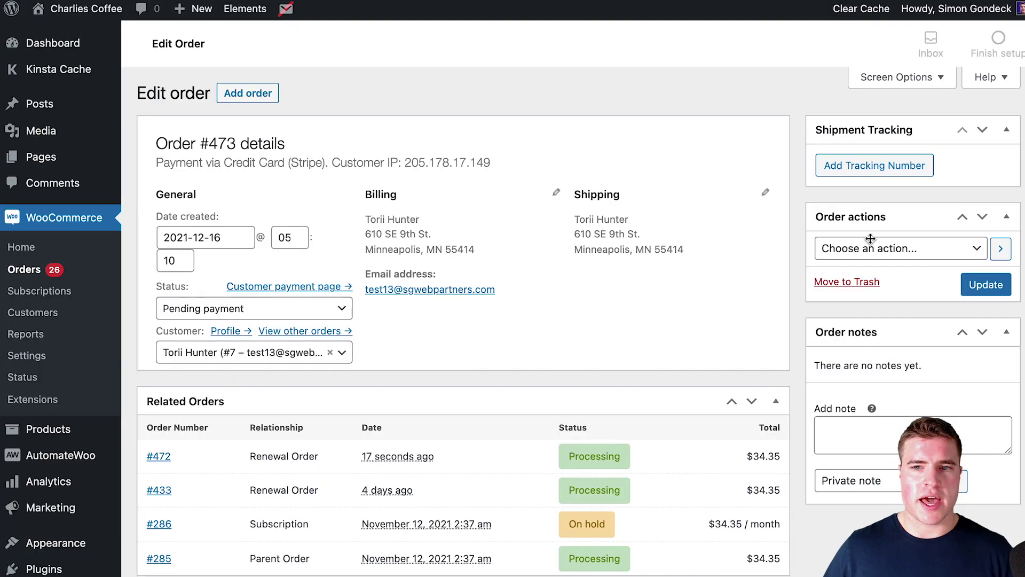
- Apply Retry Renewal Payment to order #473 and confirm the retry
{"action": "left_click", "coordinate": [872, 236]}
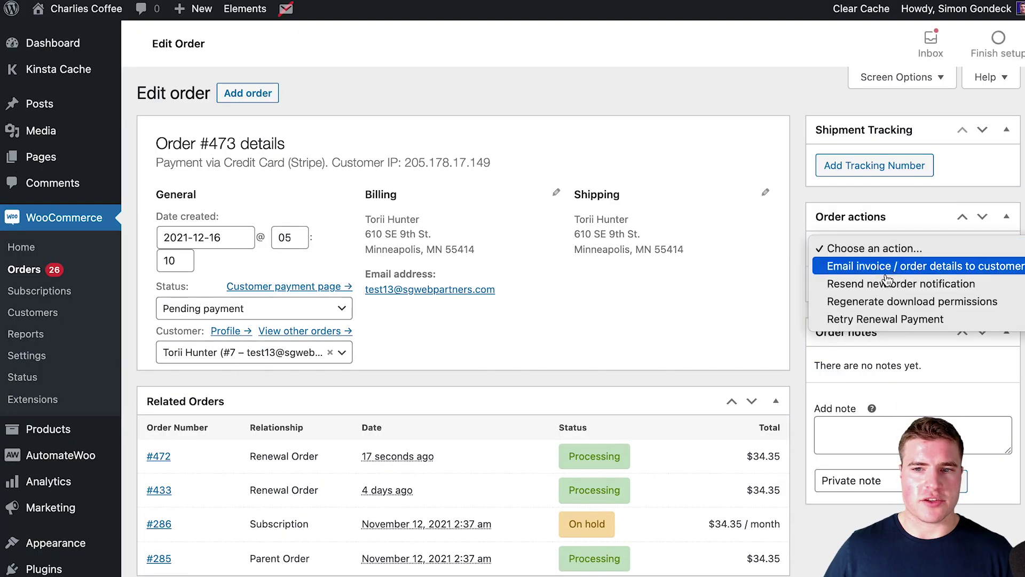
{"action": "left_click", "coordinate": [961, 322]}
{"action": "left_click", "coordinate": [985, 284]}
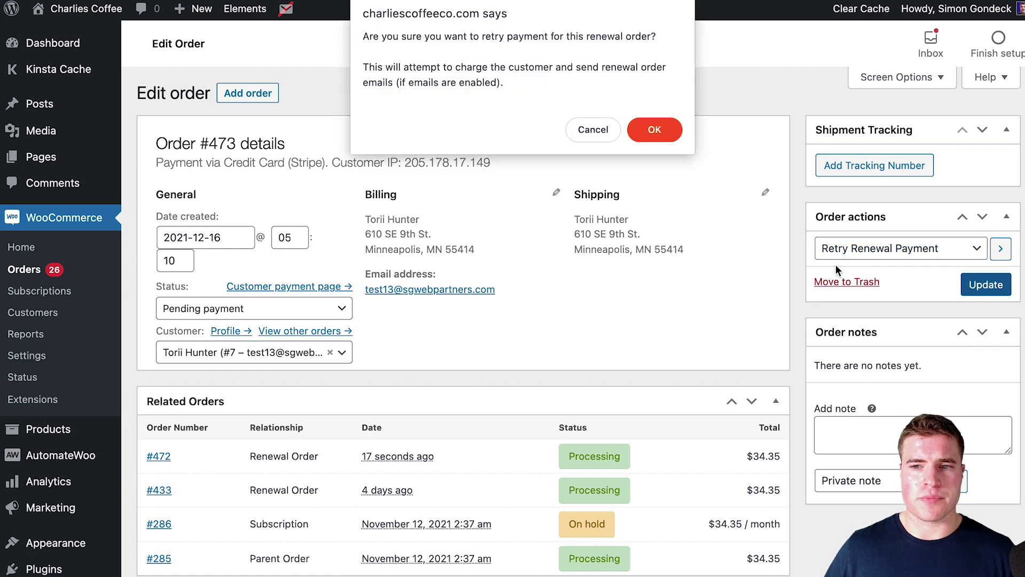
{"action": "left_click", "coordinate": [652, 138]}
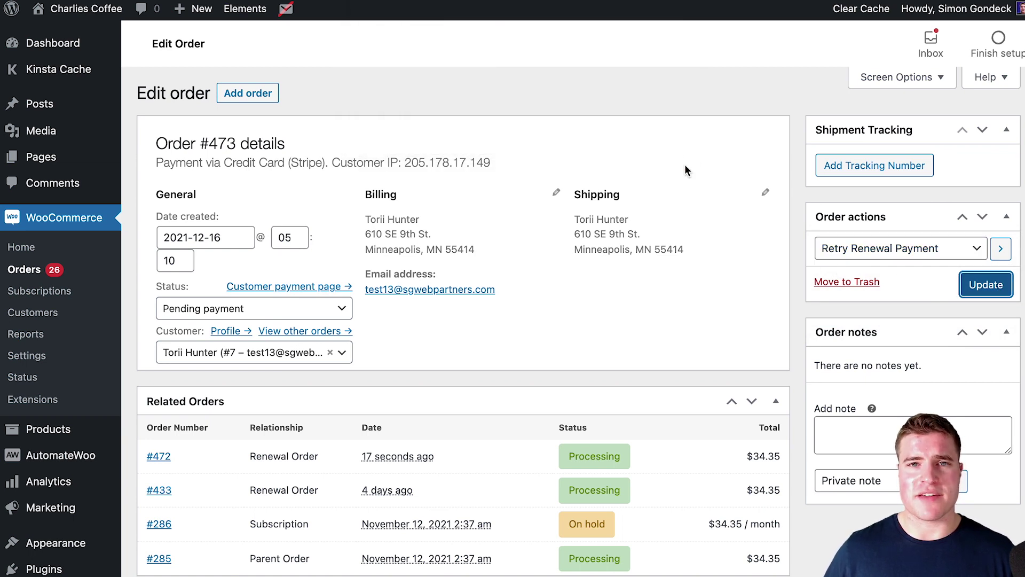